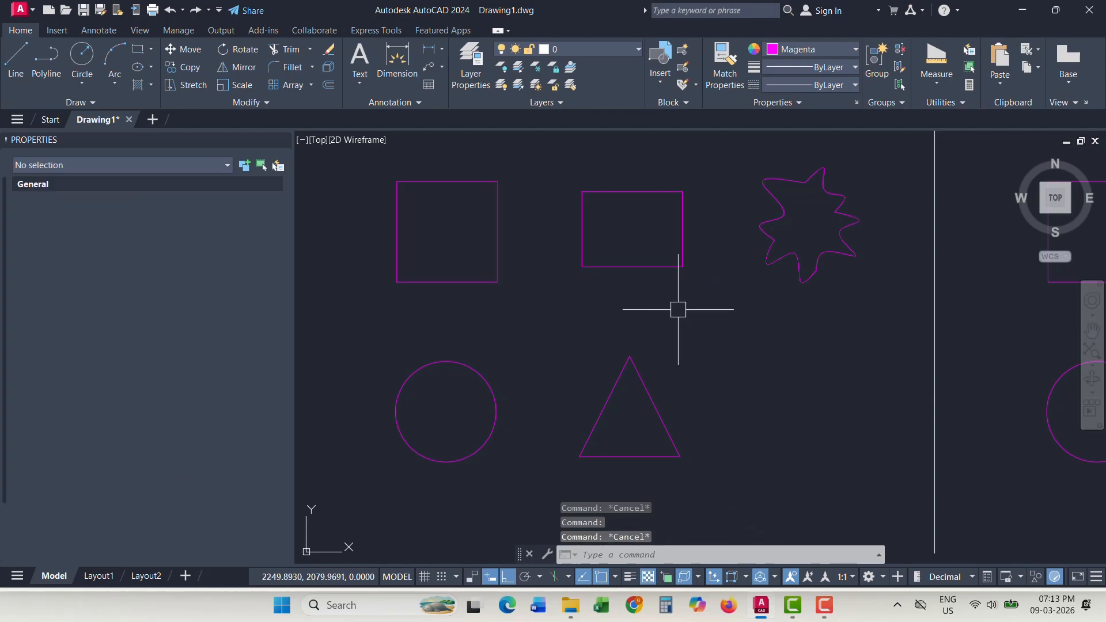
key(Escape)
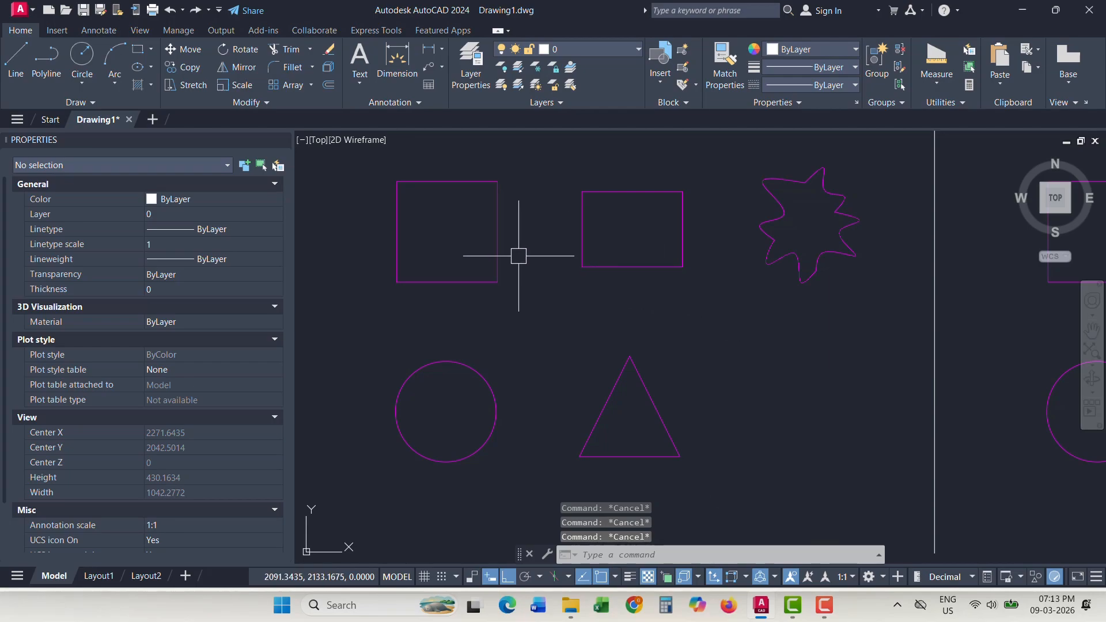
click(530, 302)
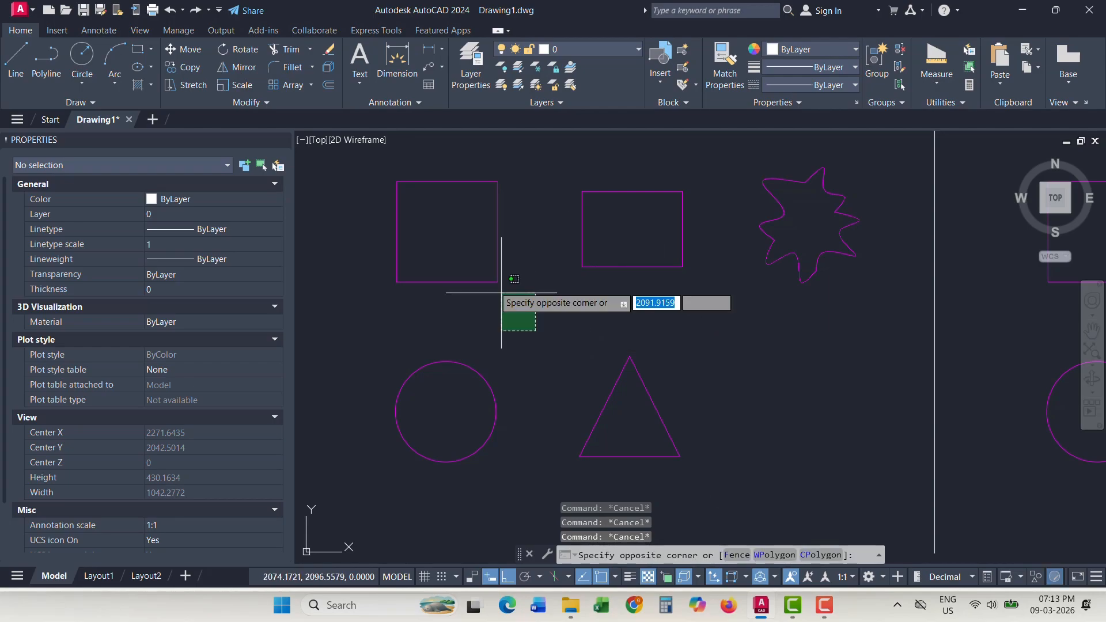
key(Escape)
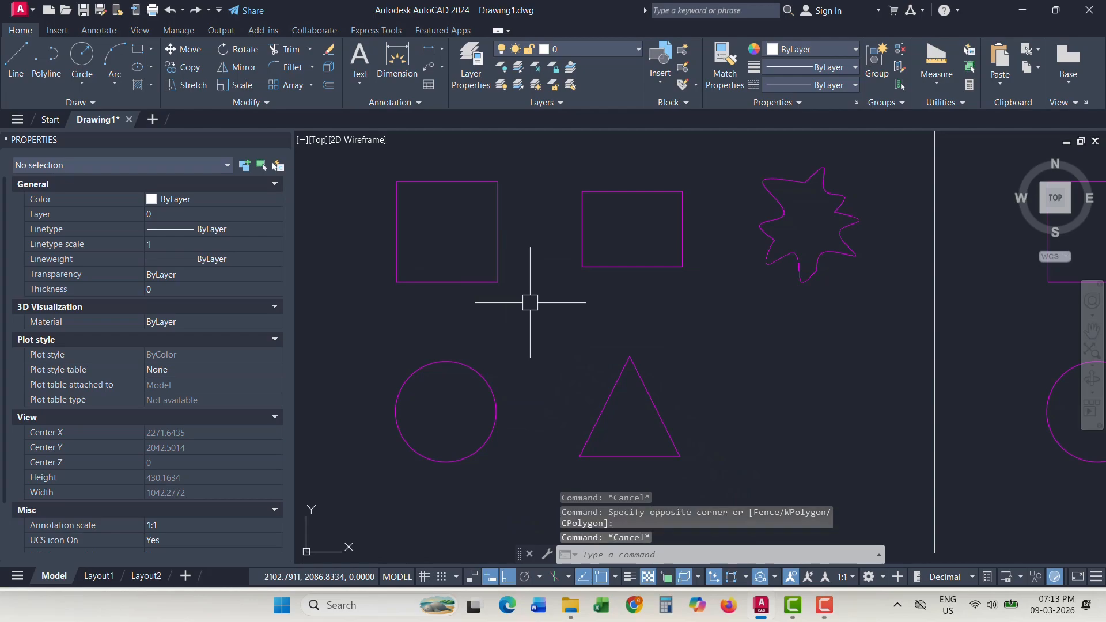
key(Escape)
key(Escape)
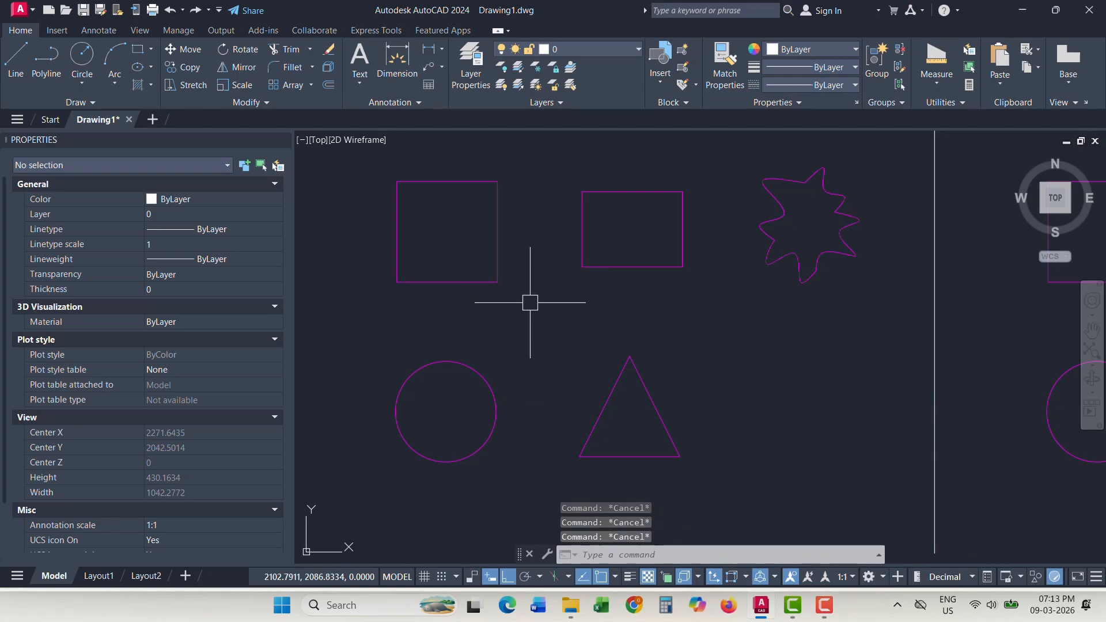
- Select the magenta square, the star-shaped curve, the circle and the triangle, and clear the selection
click(533, 303)
click(392, 185)
click(910, 311)
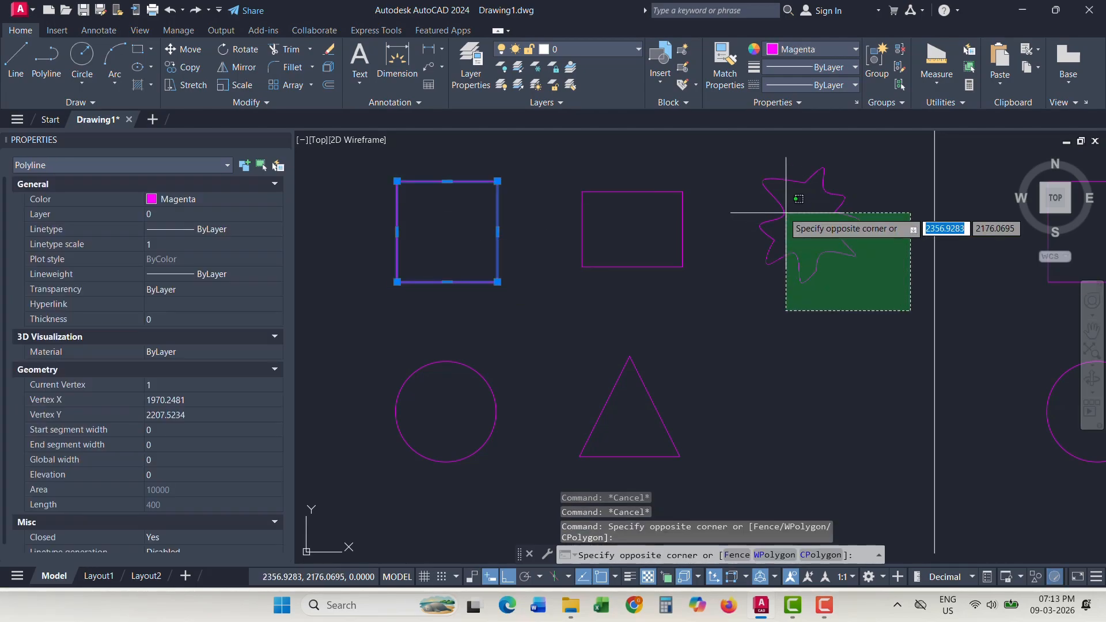
click(746, 177)
click(795, 448)
click(425, 363)
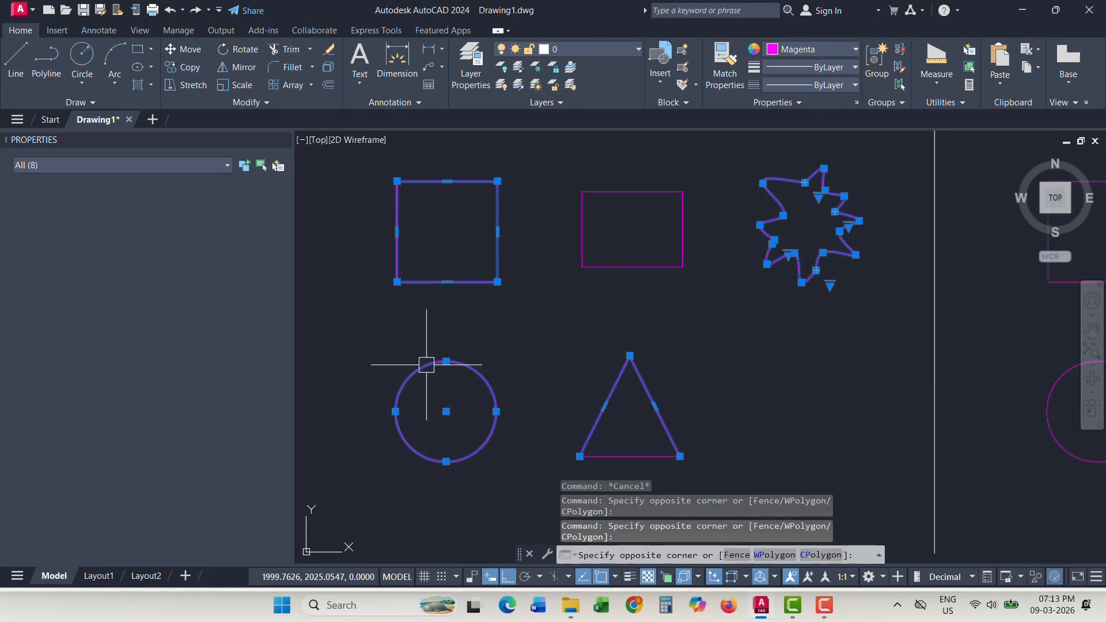
click(754, 466)
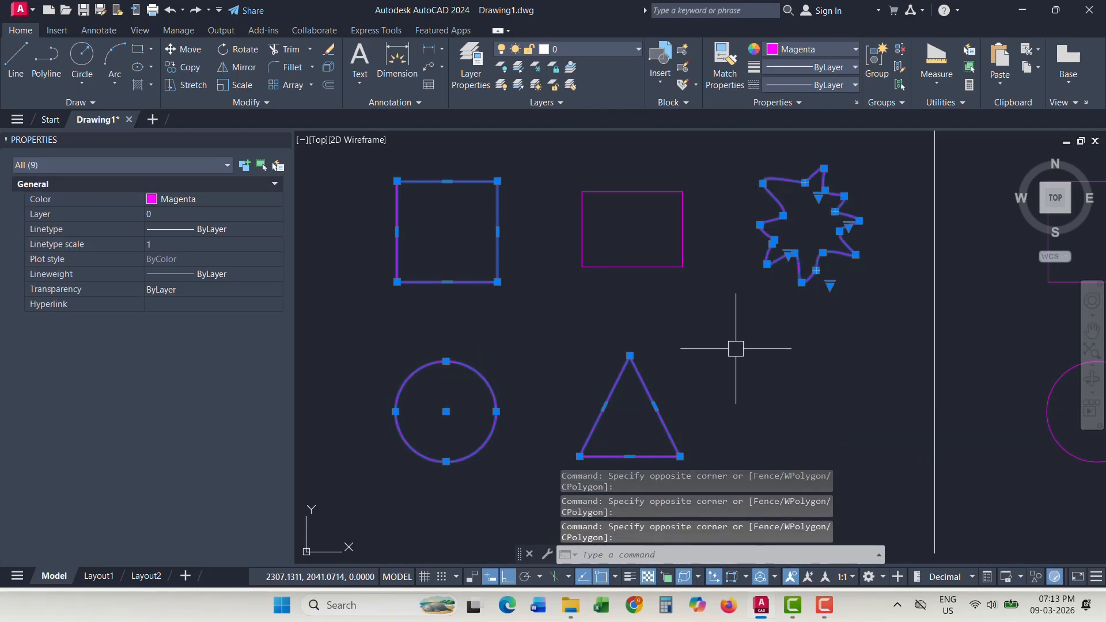
key(Escape)
key(Escape)
key(Escape)
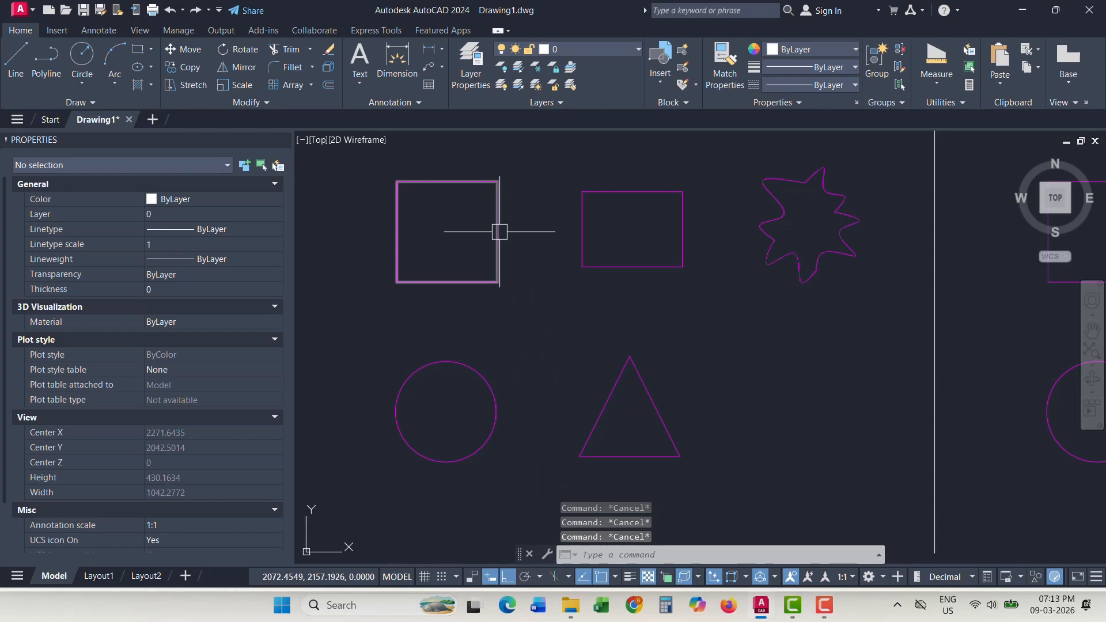
- Inspect the square's object type and measure its area with the Object option
click(500, 232)
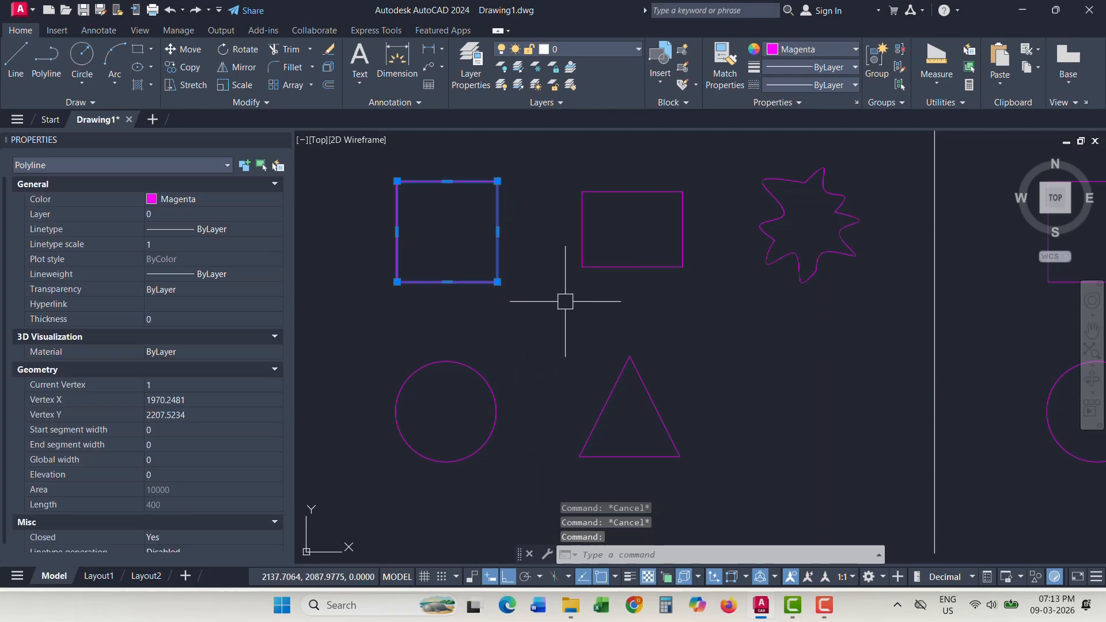
key(Escape)
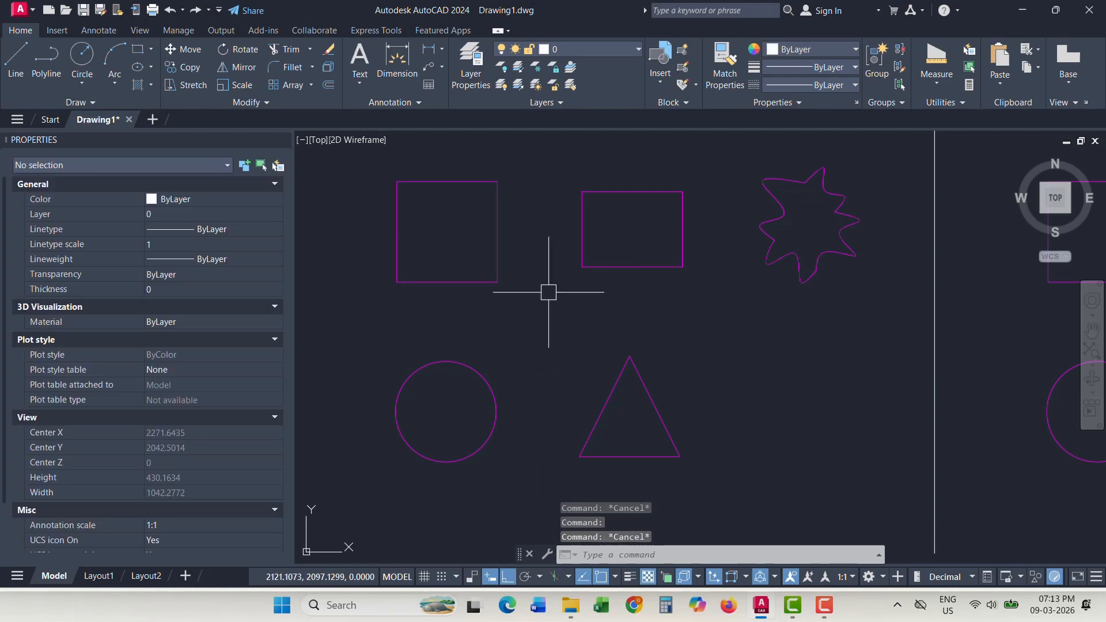
key(Escape)
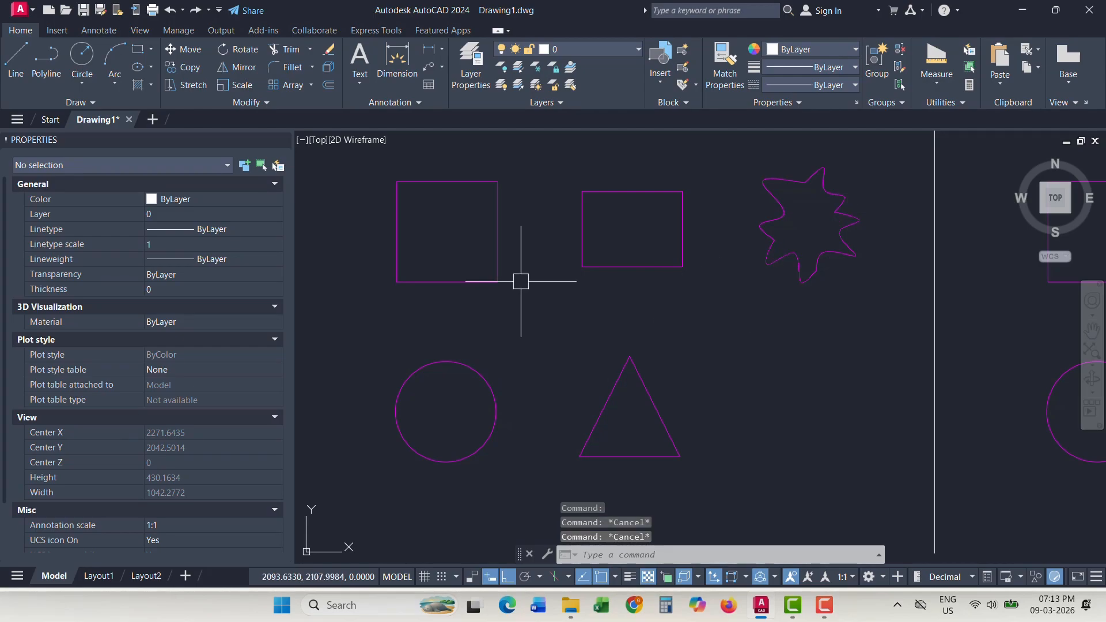
click(925, 85)
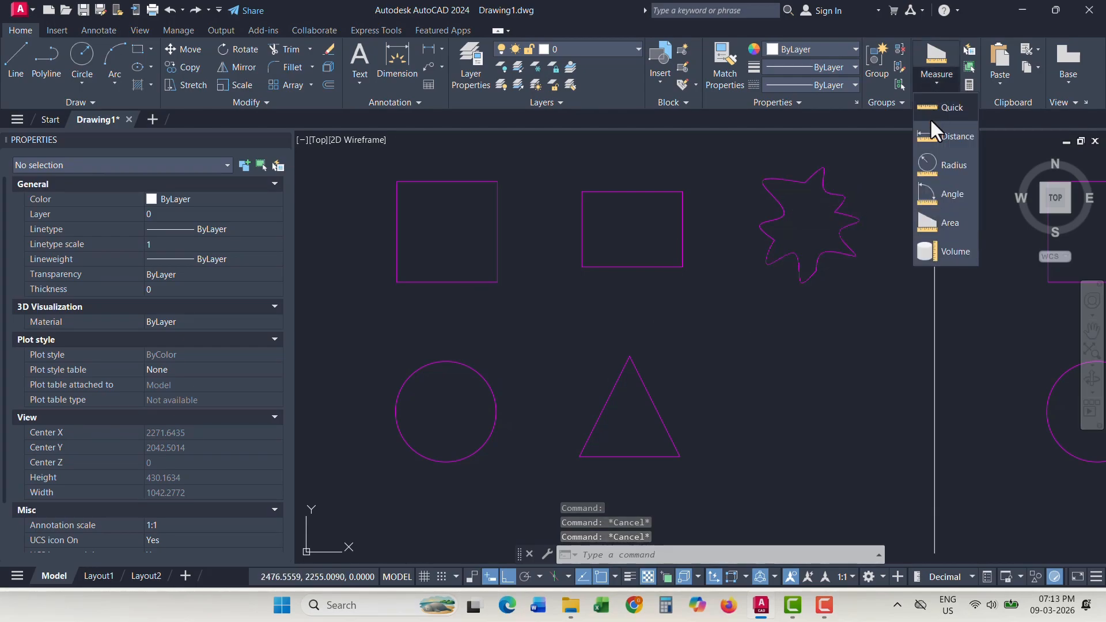
click(935, 84)
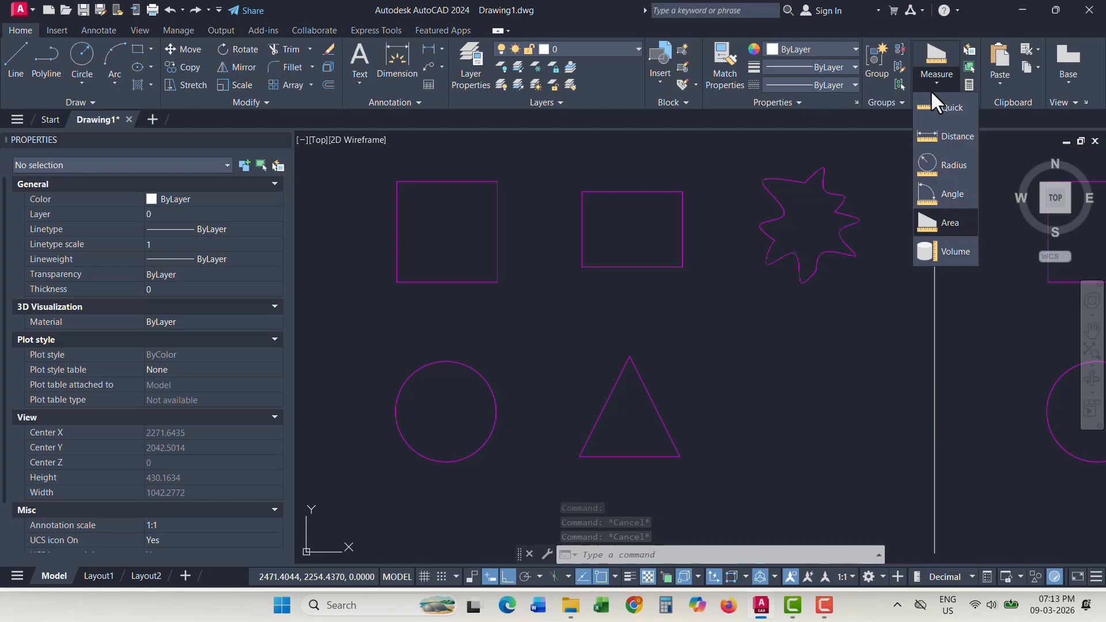
click(958, 219)
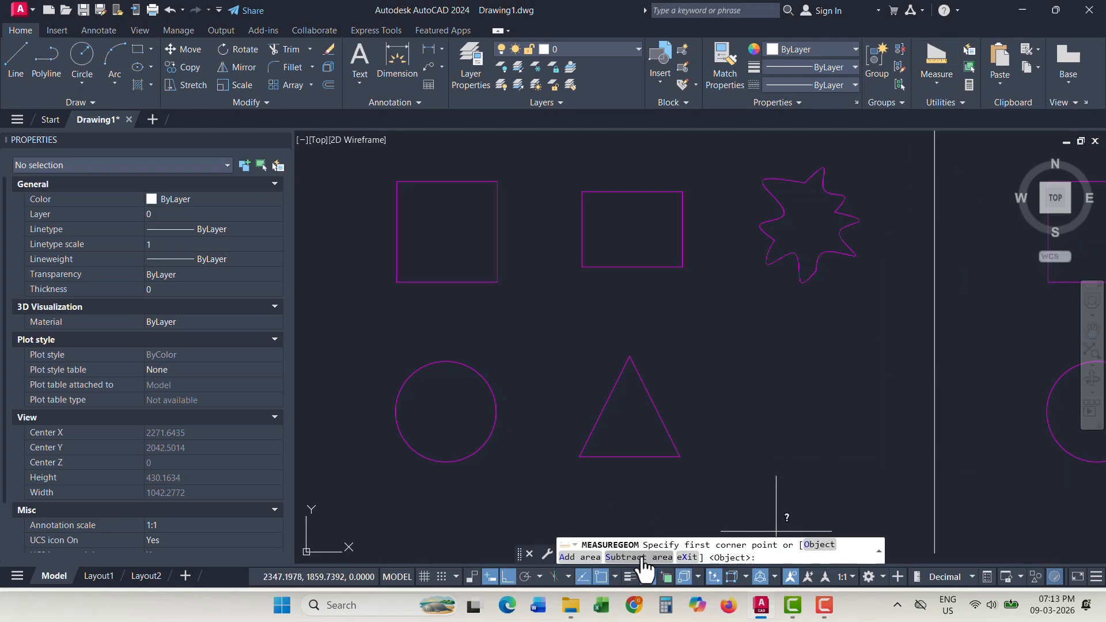
click(819, 545)
click(464, 281)
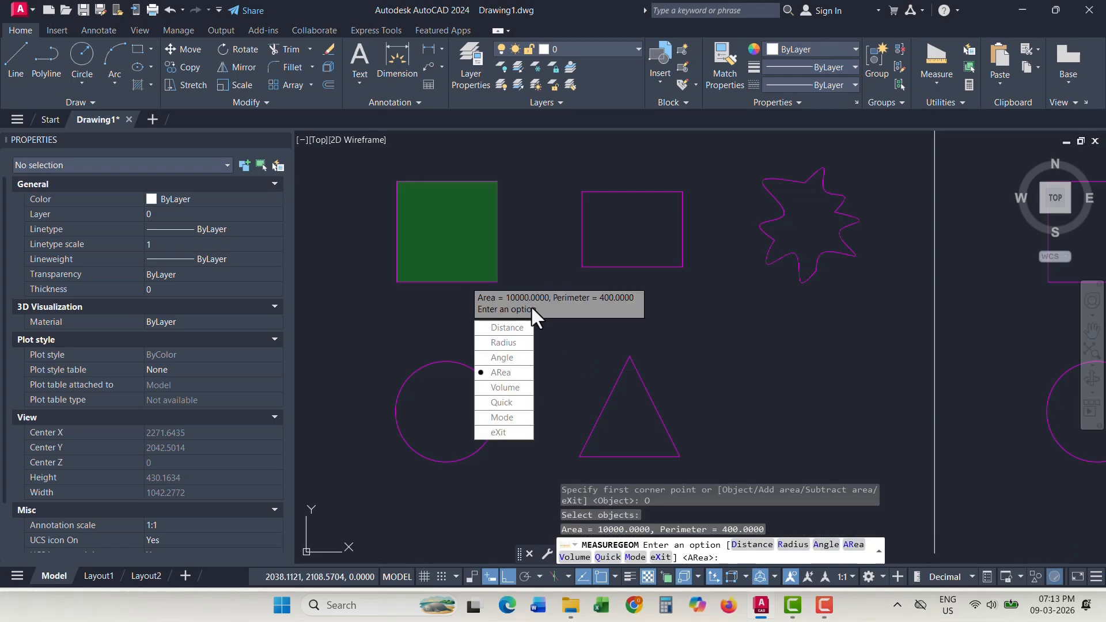
key(Escape)
key(Escape)
key(Escape)
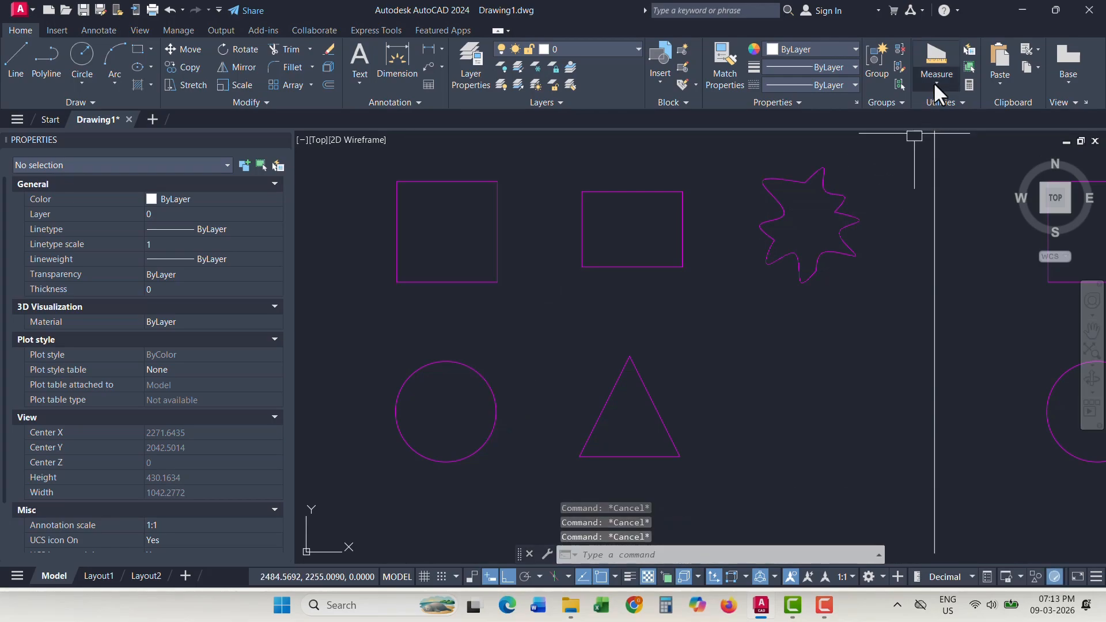
- Compare the object types of the rectangle's lower edge and the square by selecting each one
click(935, 84)
click(662, 317)
click(695, 292)
key(Escape)
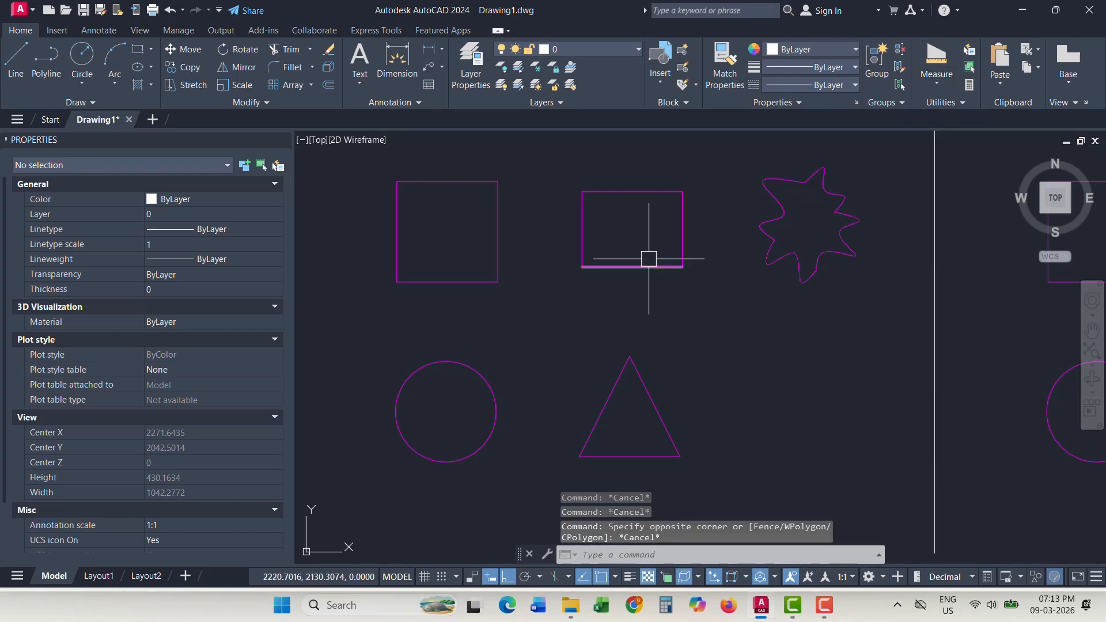
click(649, 261)
key(Escape)
click(498, 218)
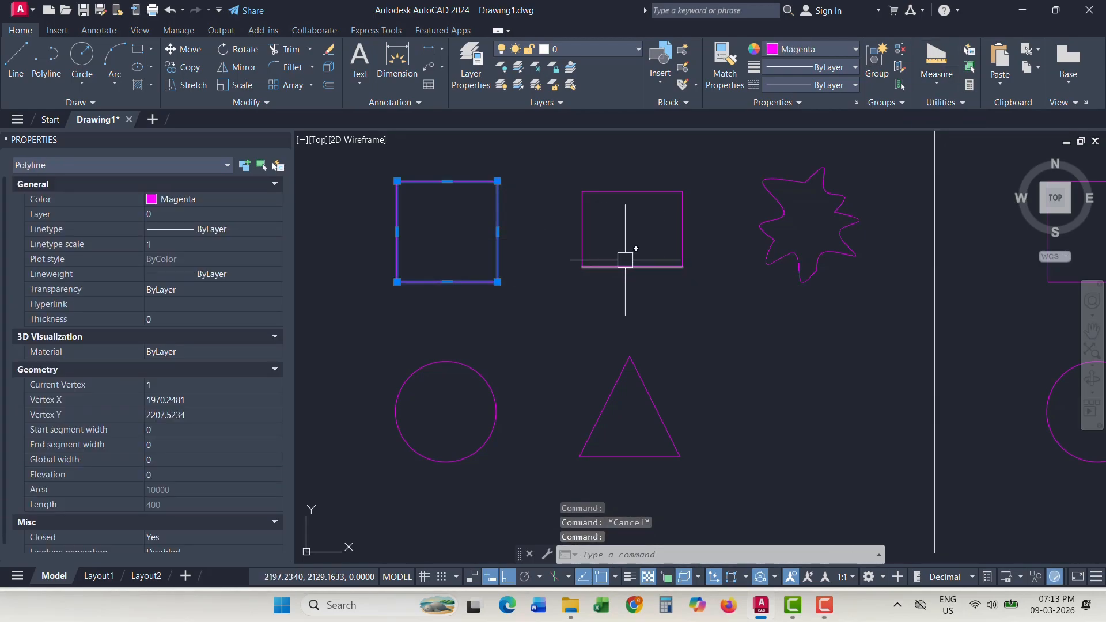
key(Escape)
- Try to measure the rectangle's area with the Object option by picking its lower and right-hand edges
click(936, 85)
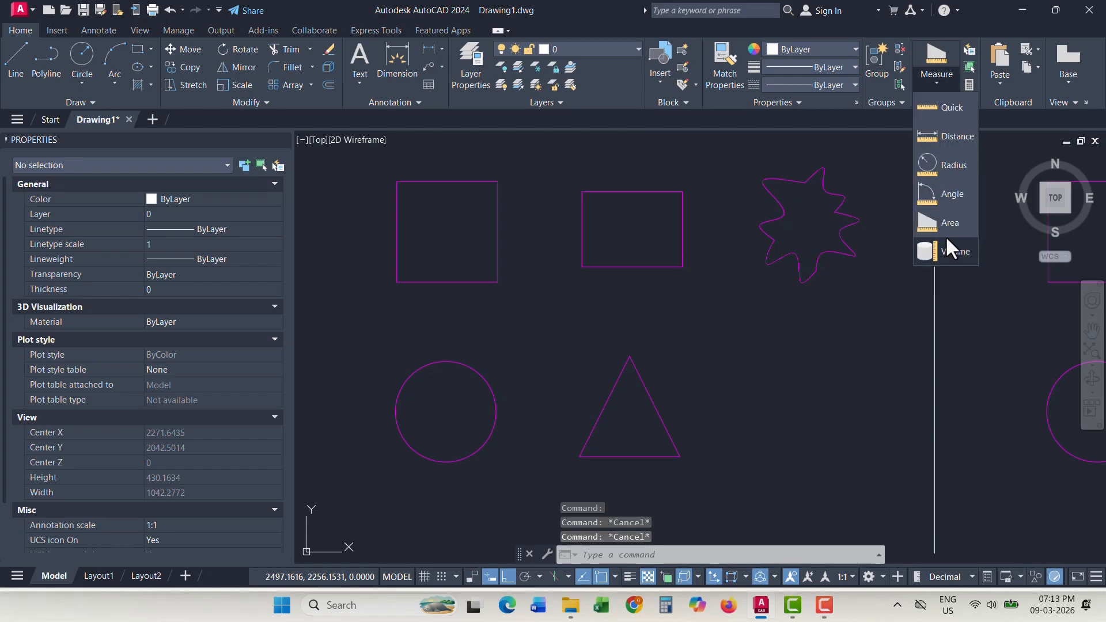
click(945, 233)
click(817, 541)
click(649, 266)
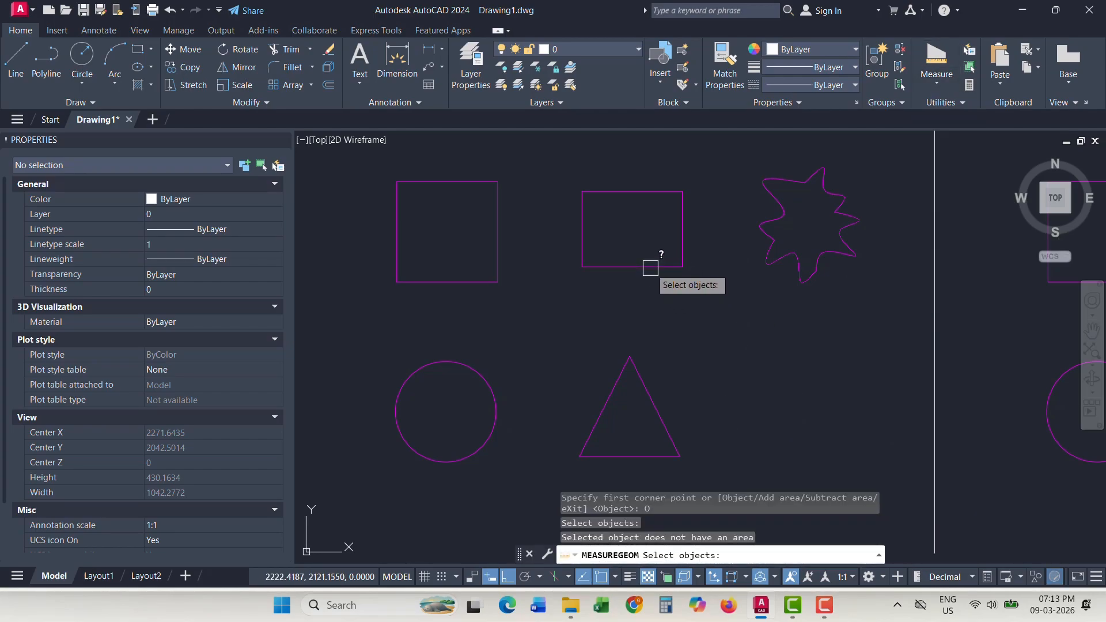
click(681, 224)
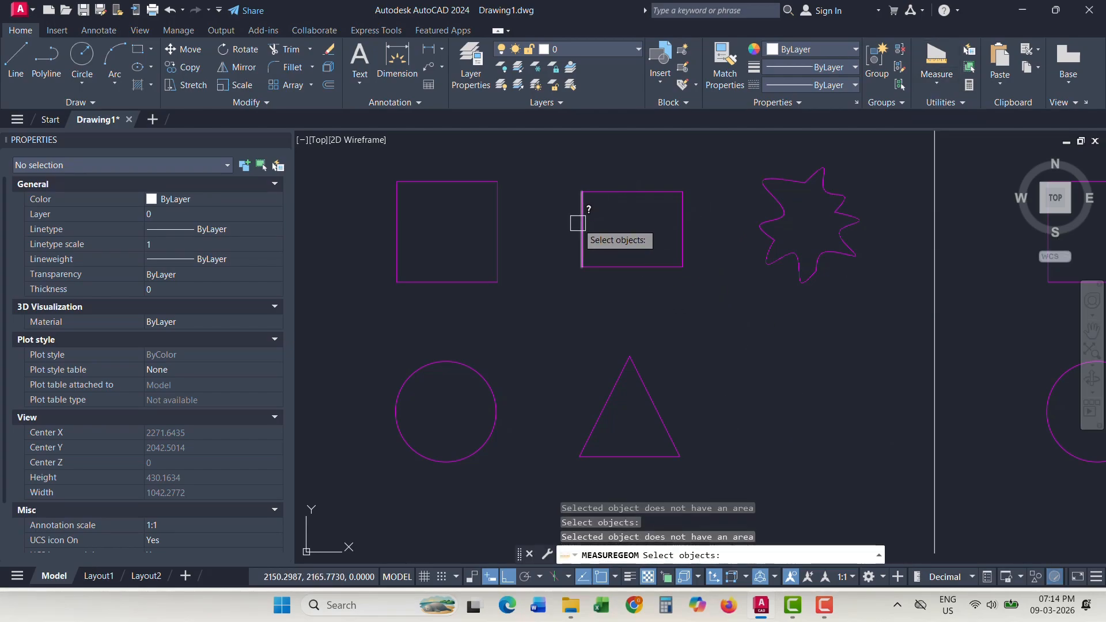
key(Escape)
key(Escape)
- Join the rectangle's four lines into a single polyline with JOIN and select it to check its properties
click(742, 312)
click(545, 178)
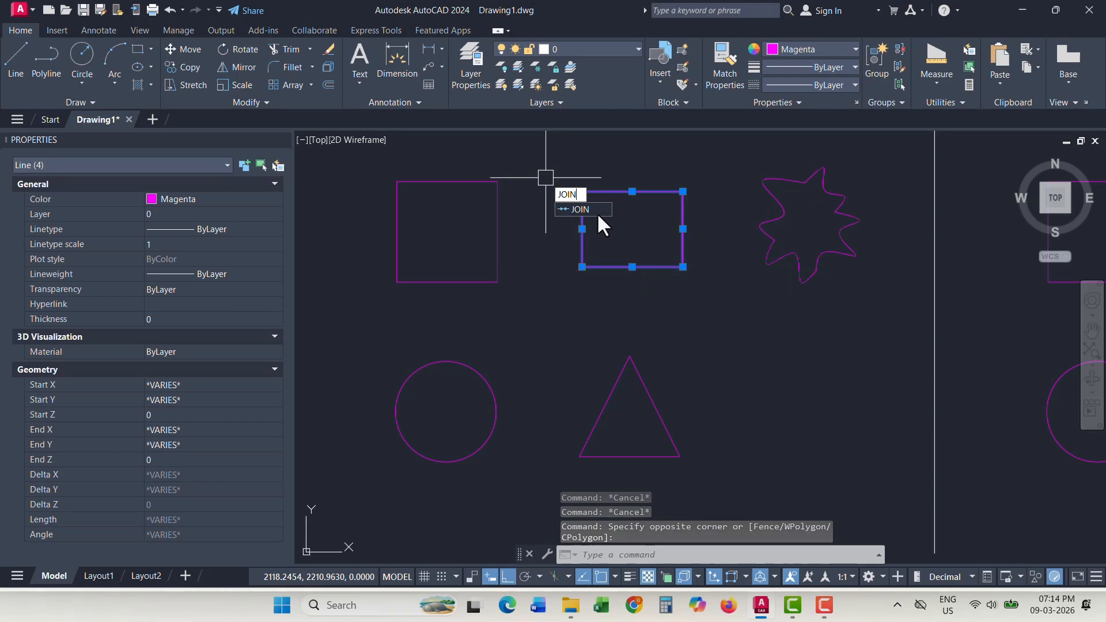
key(Return)
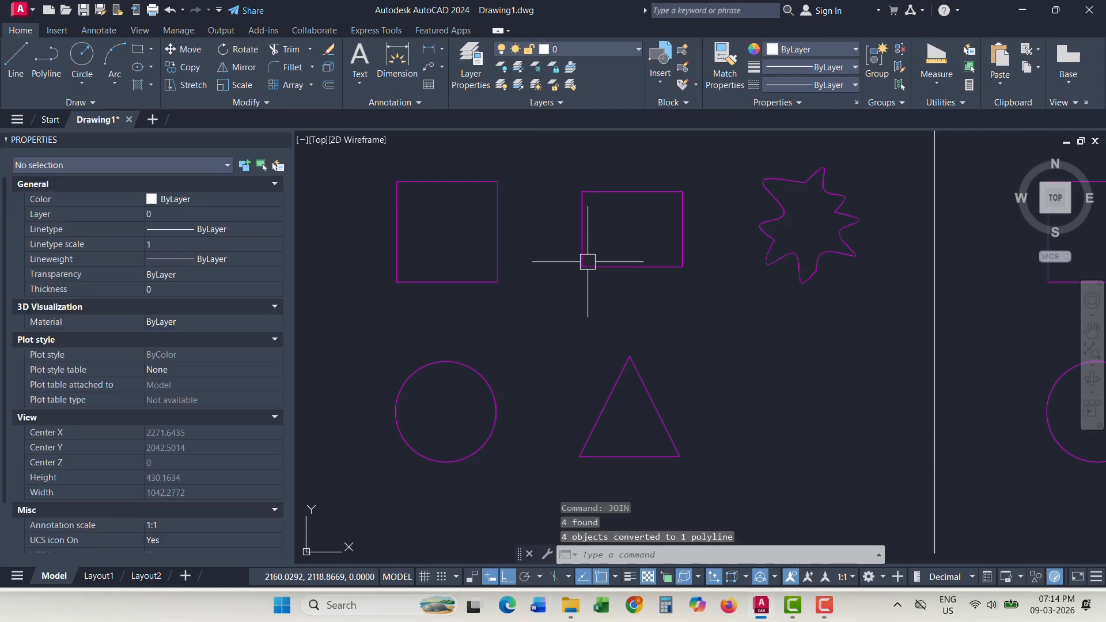
click(583, 257)
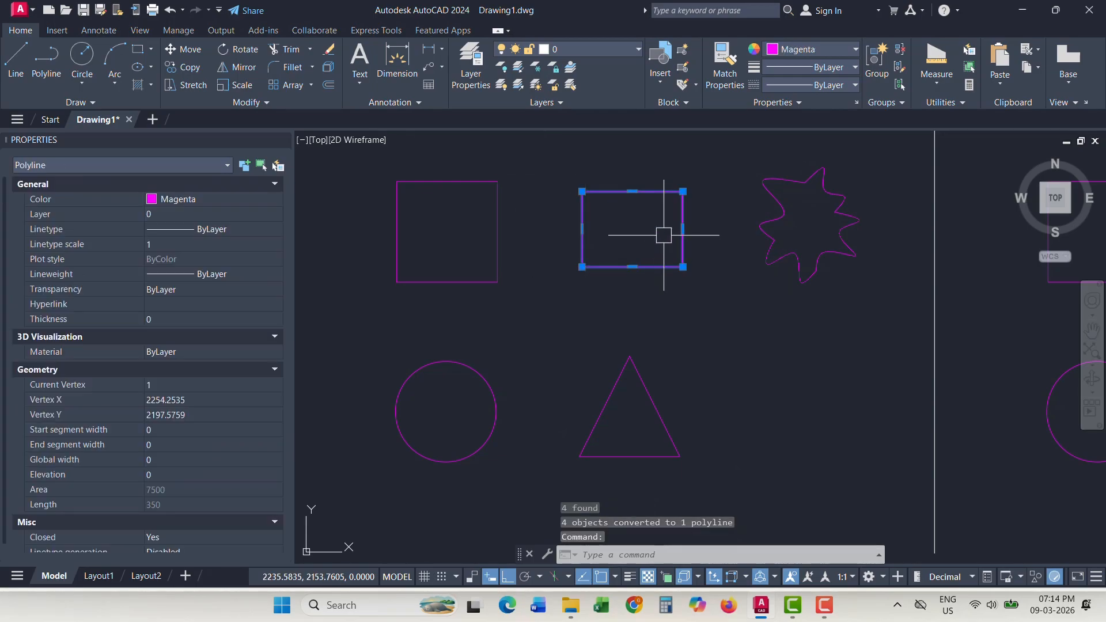
- Measure the area of the joined rectangle with the Object option
click(931, 82)
click(951, 221)
click(818, 544)
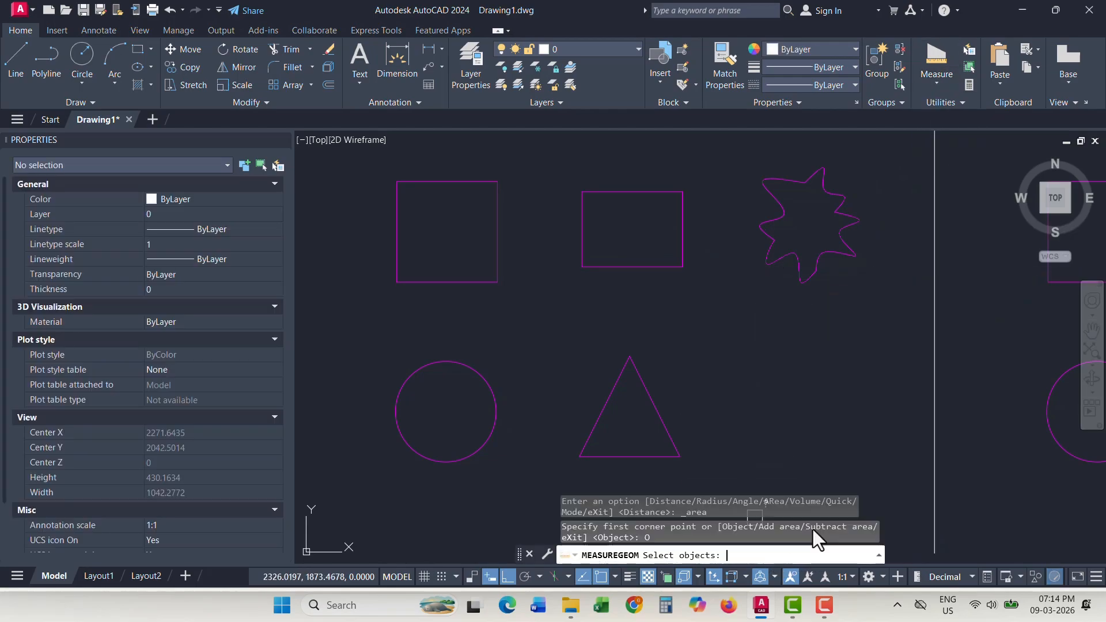
click(649, 267)
key(Escape)
key(Escape)
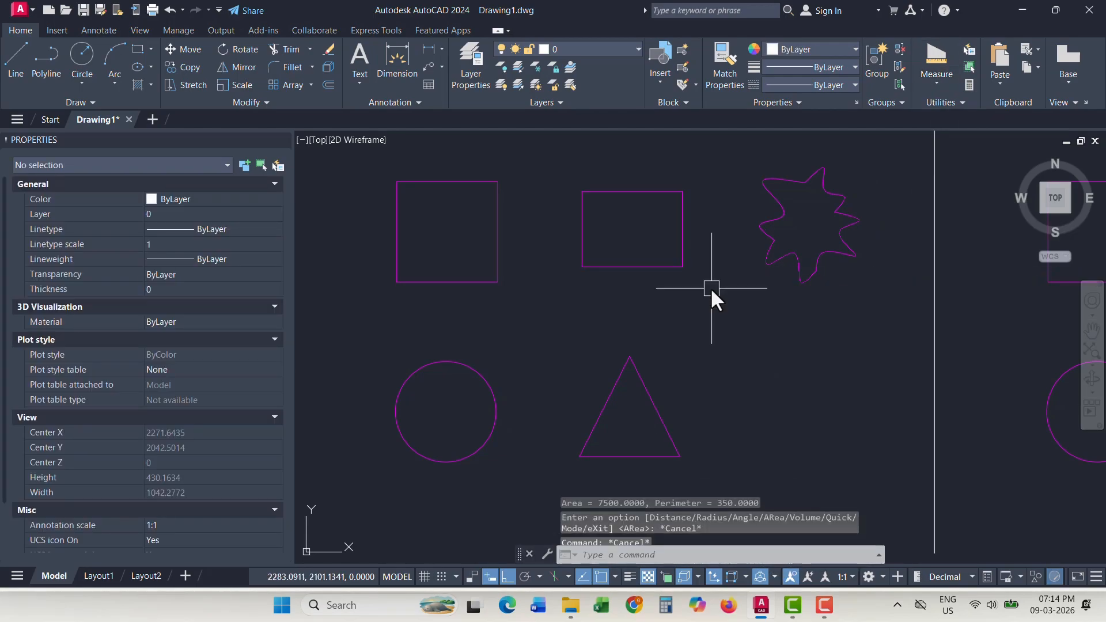
- Undo the area measurement and the join of the rectangle's lines, and check its lower edge
key(ctrl+z)
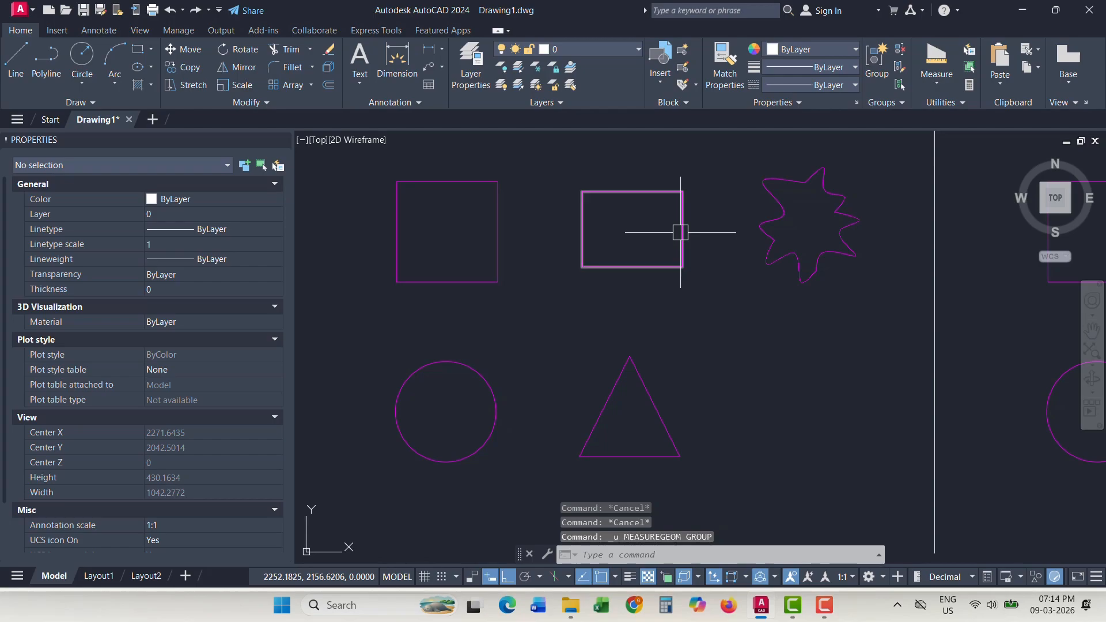
key(ctrl+z)
click(657, 266)
key(Escape)
key(Escape)
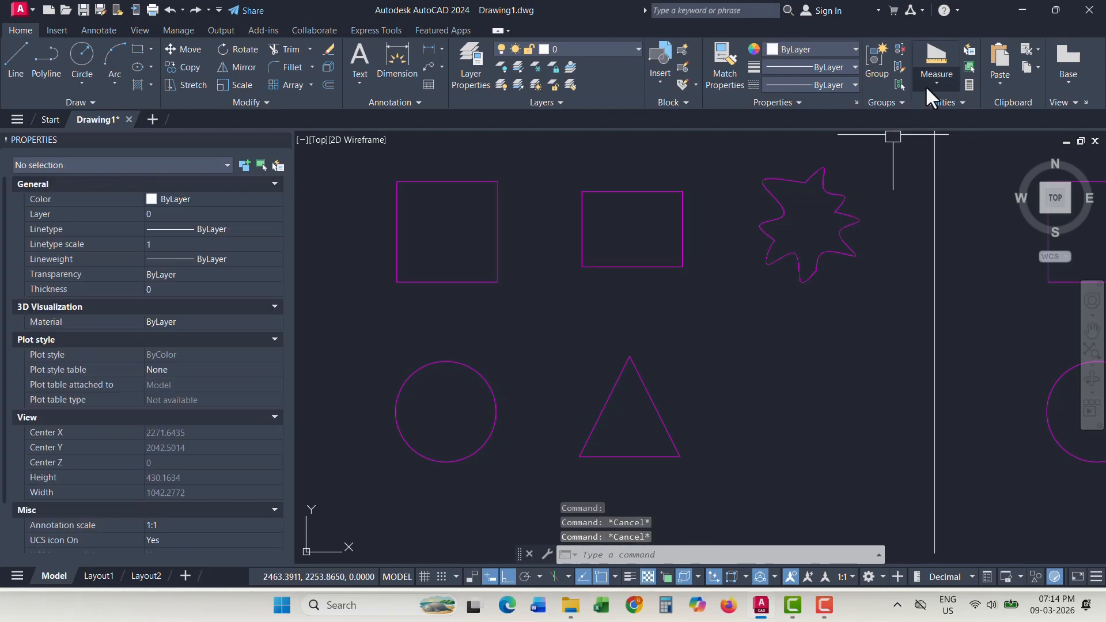
- Measure the rectangle's area by specifying its four corners clockwise from the upper-left one
click(940, 86)
click(955, 226)
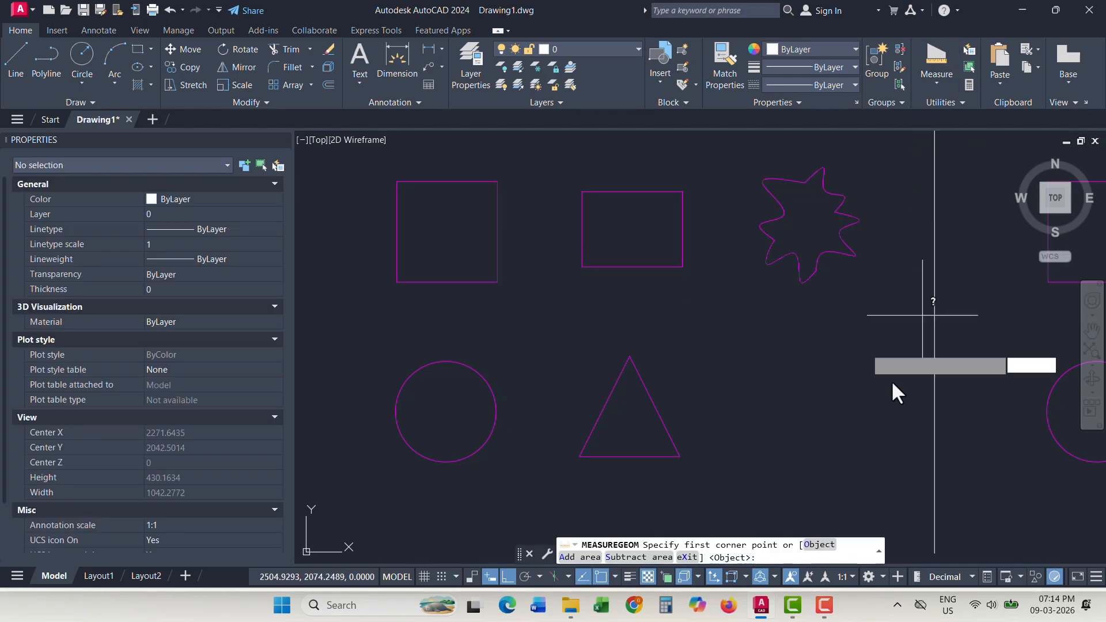
click(582, 192)
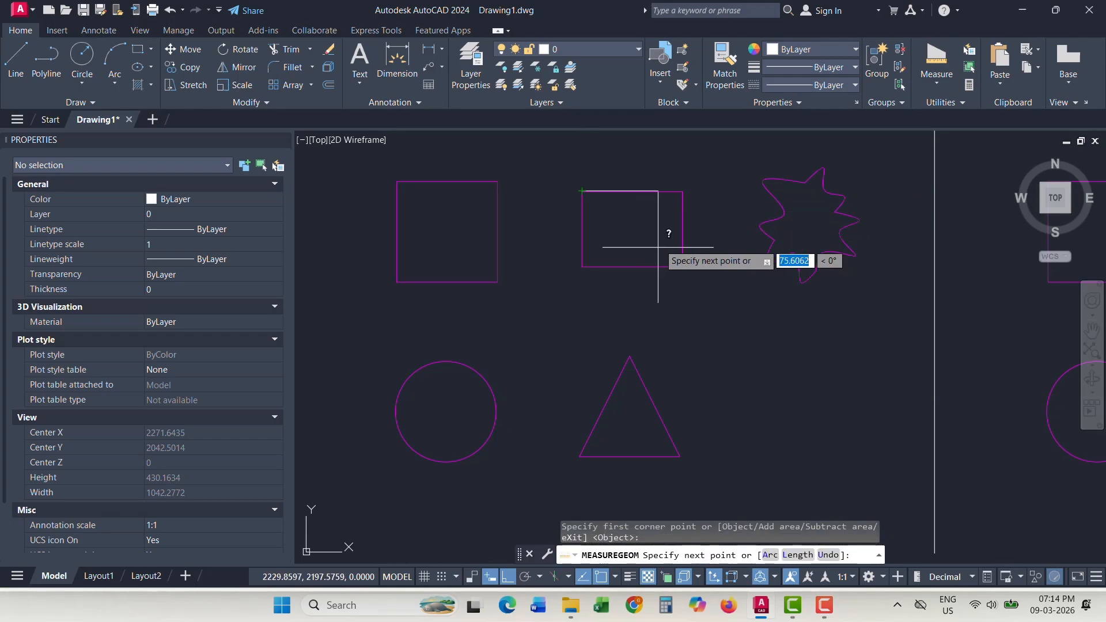
click(683, 191)
click(683, 266)
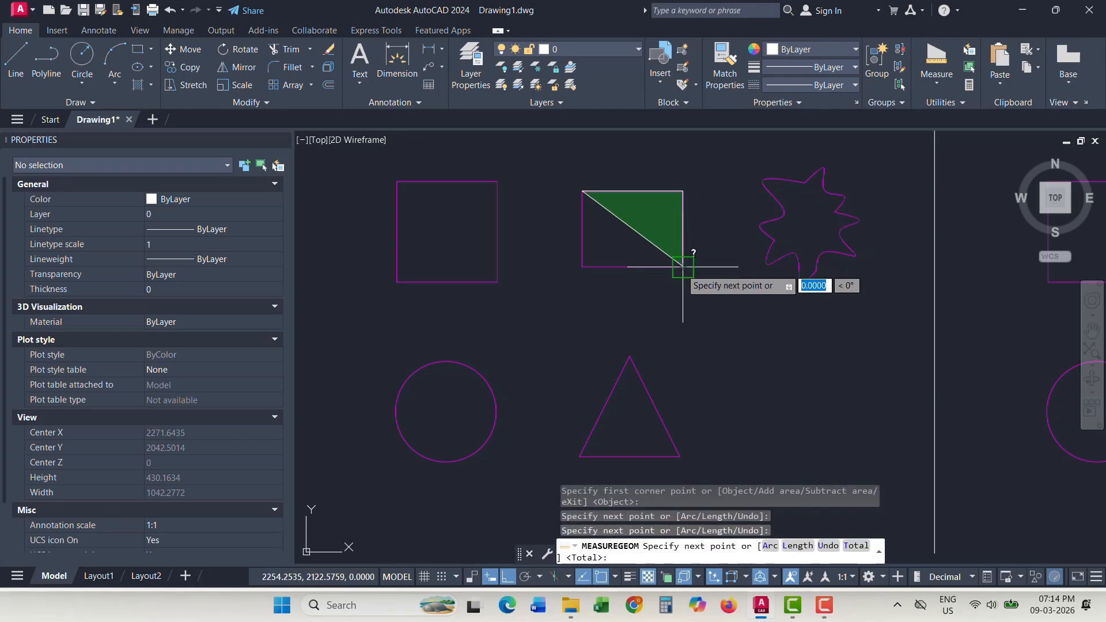
click(581, 267)
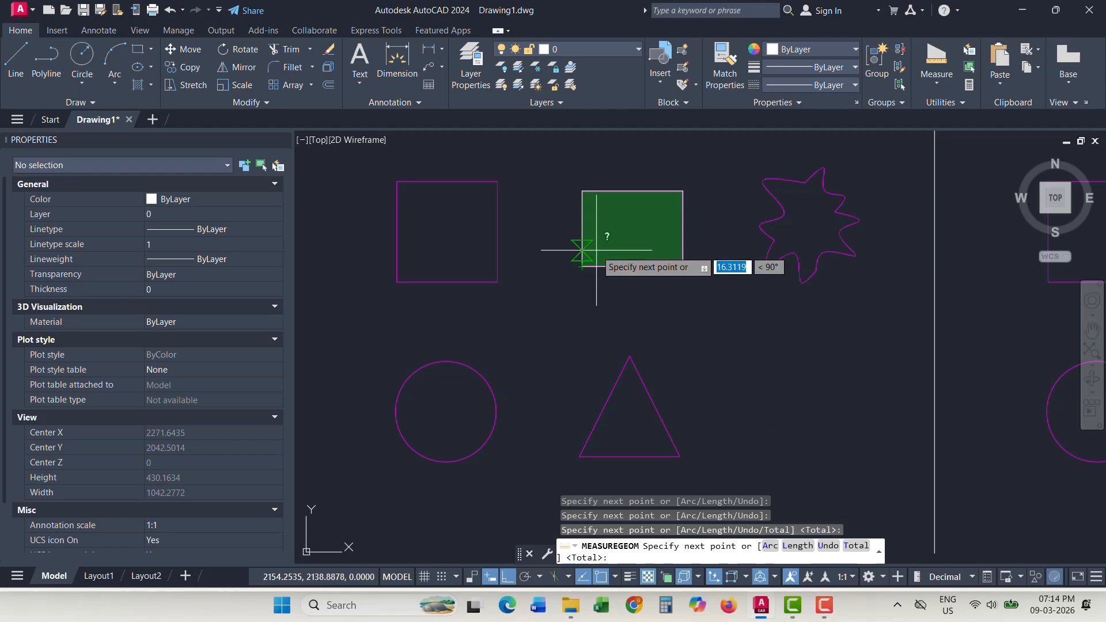
right_click(581, 267)
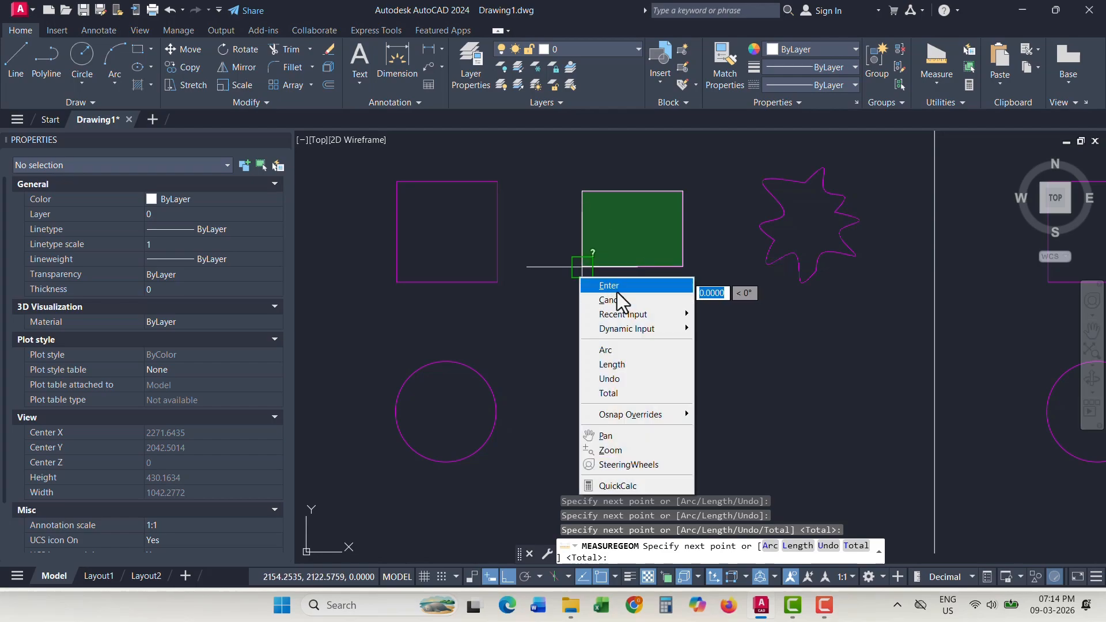
click(609, 287)
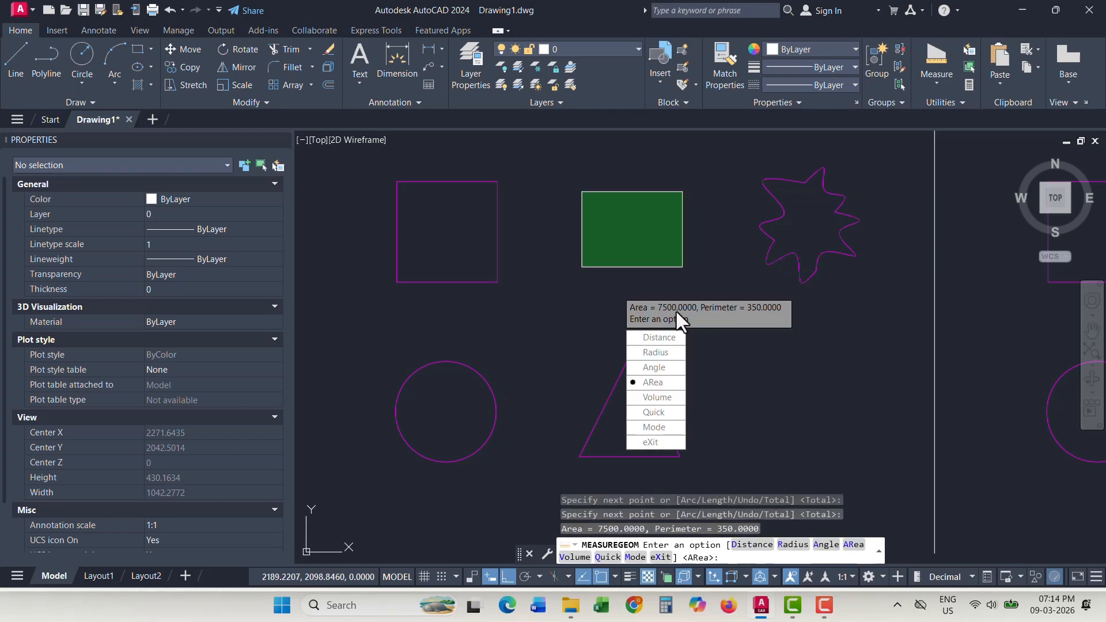
key(Escape)
key(Escape)
key(Escape)
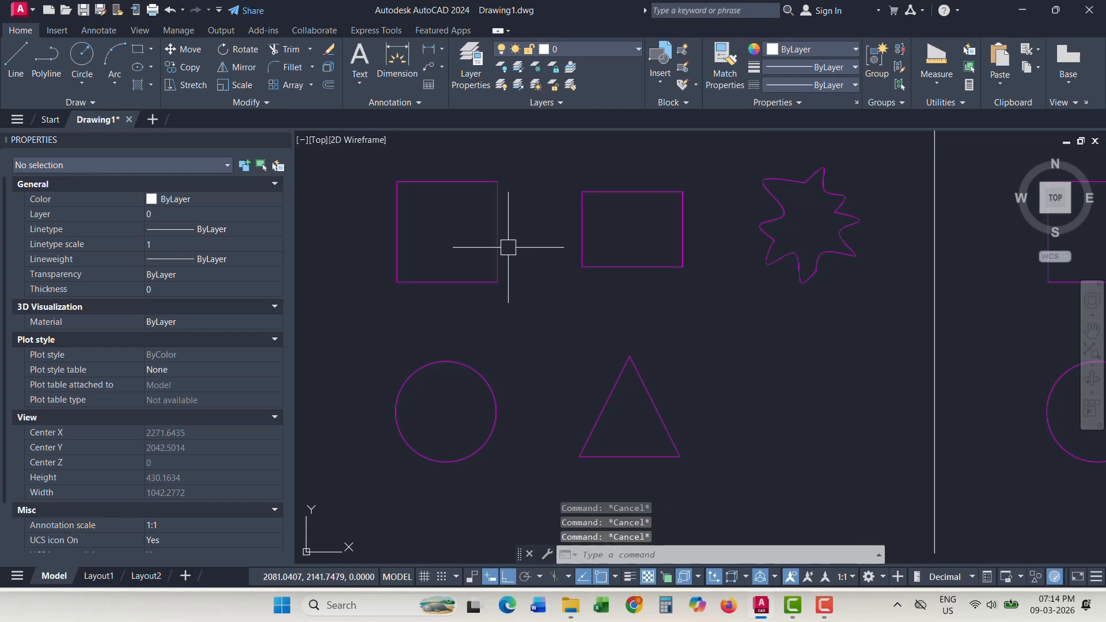
- Check the areas of the square and the circle in their object properties
click(497, 219)
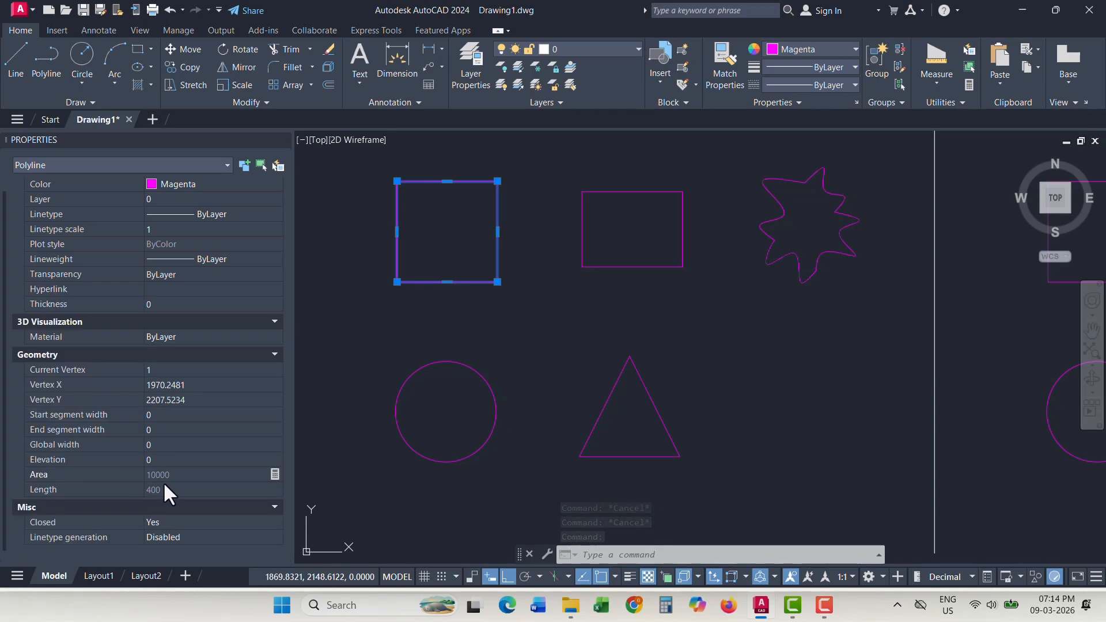
key(Escape)
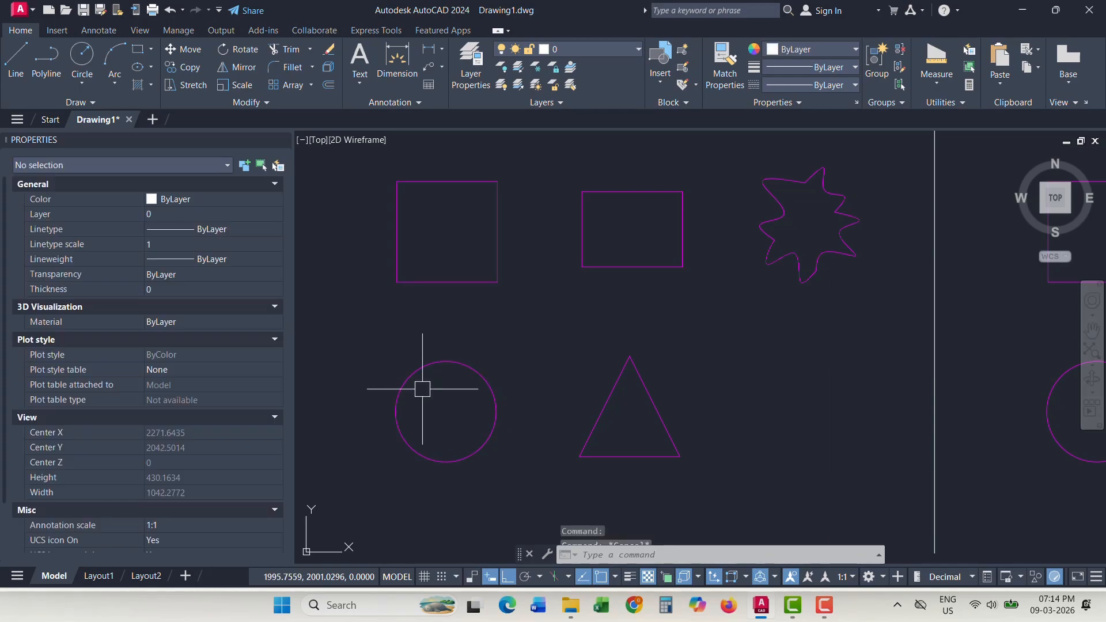
click(401, 385)
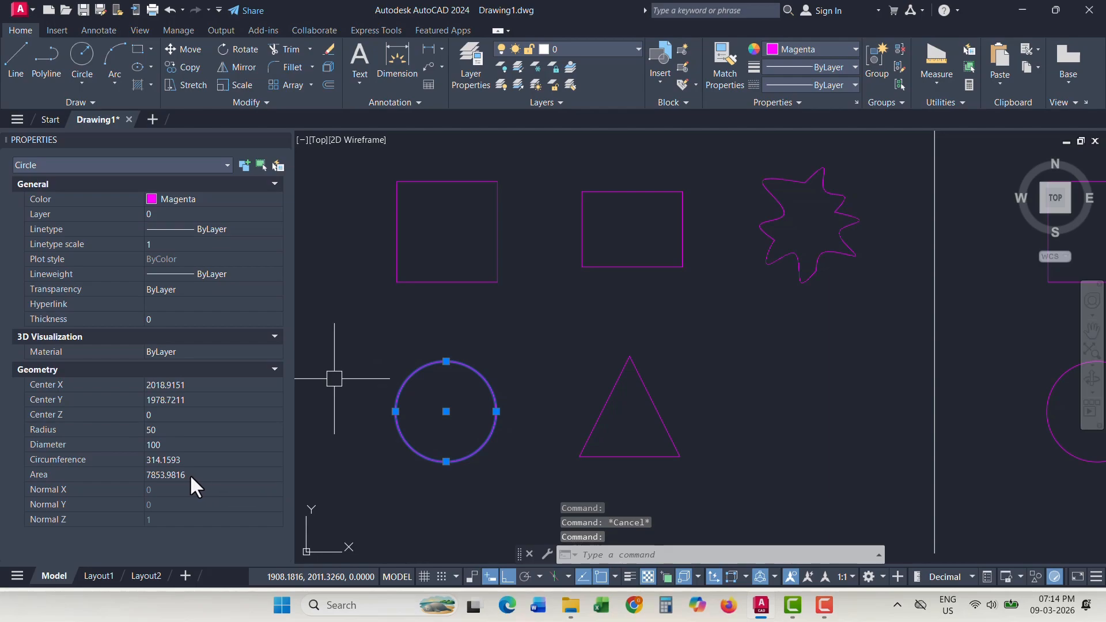
key(Escape)
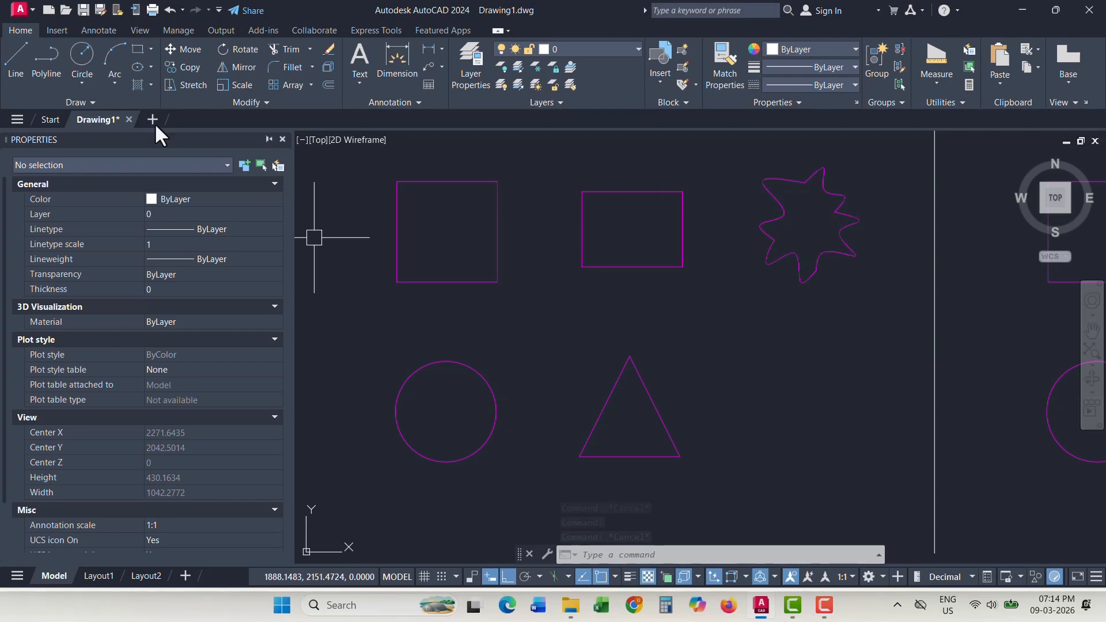
- Hatch the inside of the irregular star-shaped outline with the ANGLE pattern
click(136, 84)
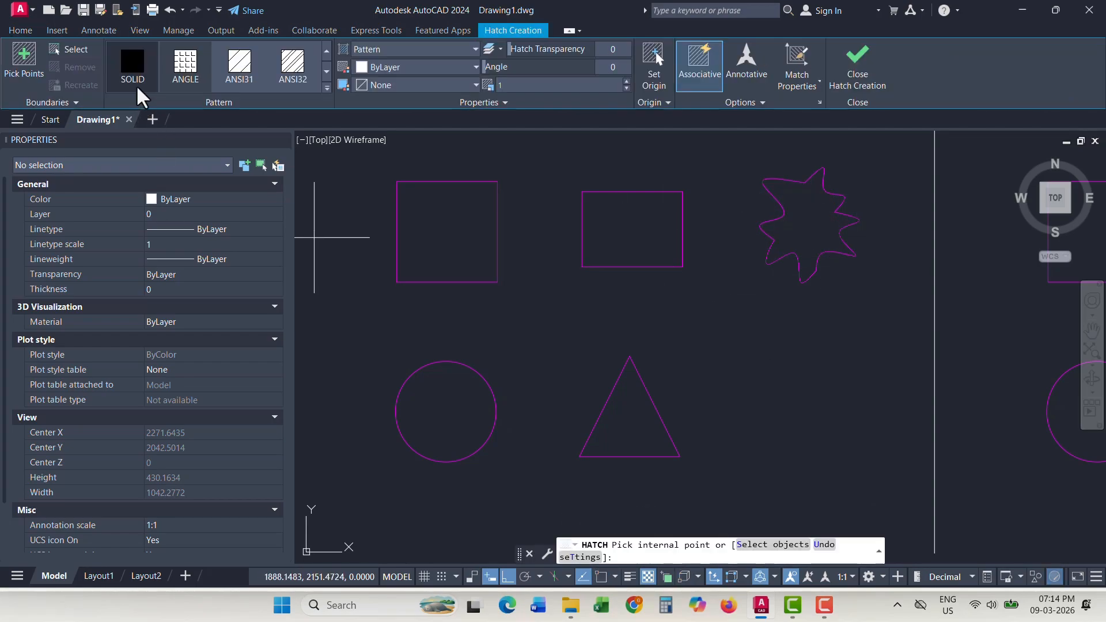
click(782, 223)
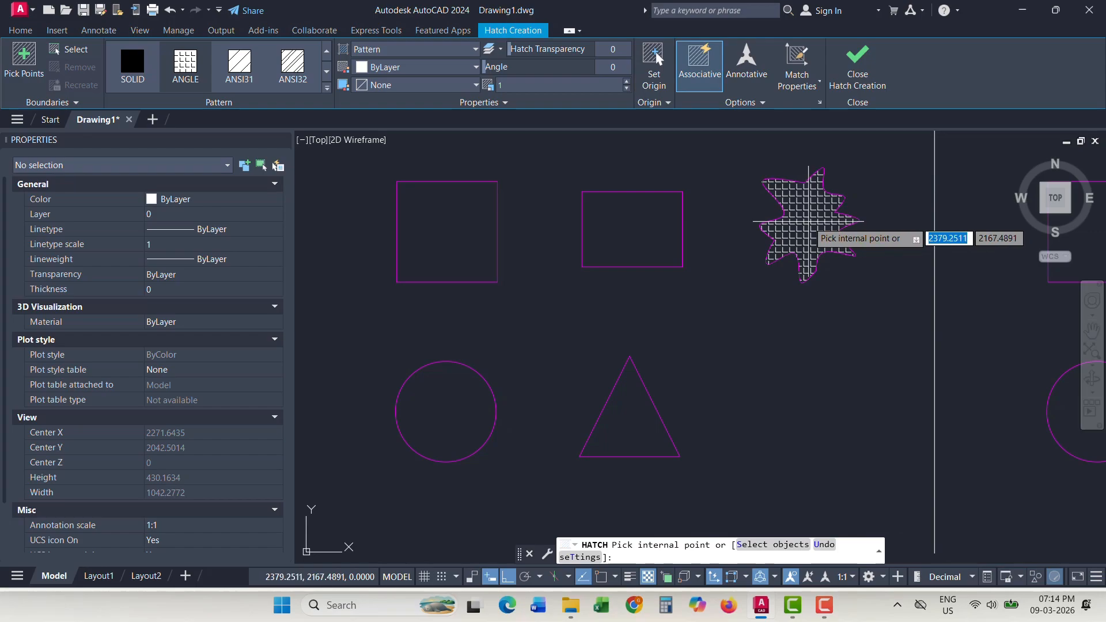
right_click(841, 288)
click(869, 294)
key(Escape)
key(Escape)
key(Escape)
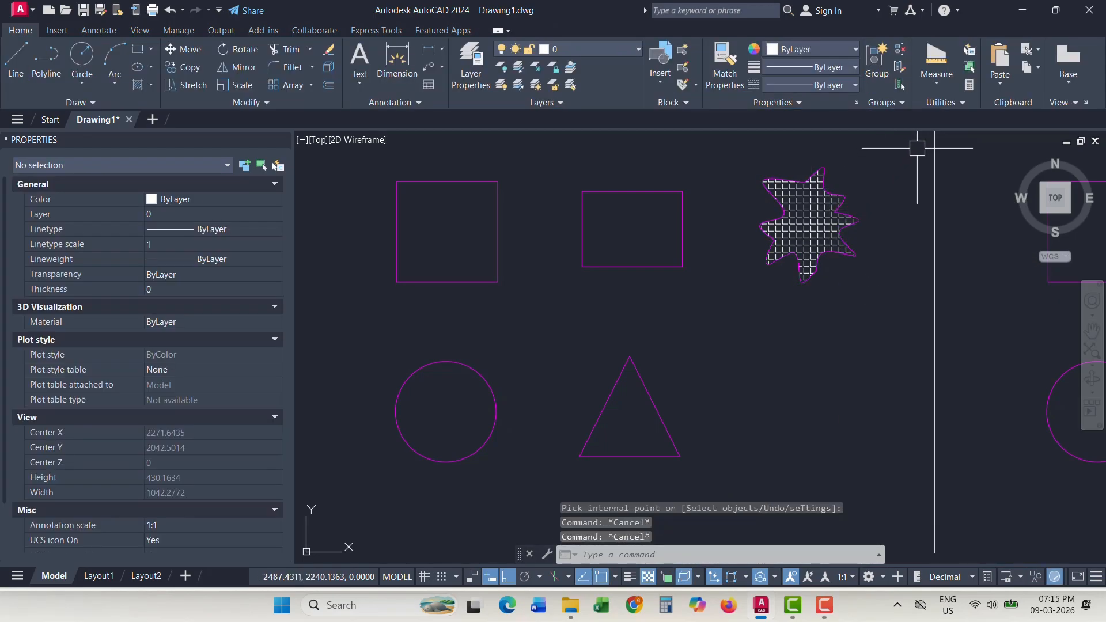
- Measure the area of the star-shaped hatch with the Object option
click(941, 101)
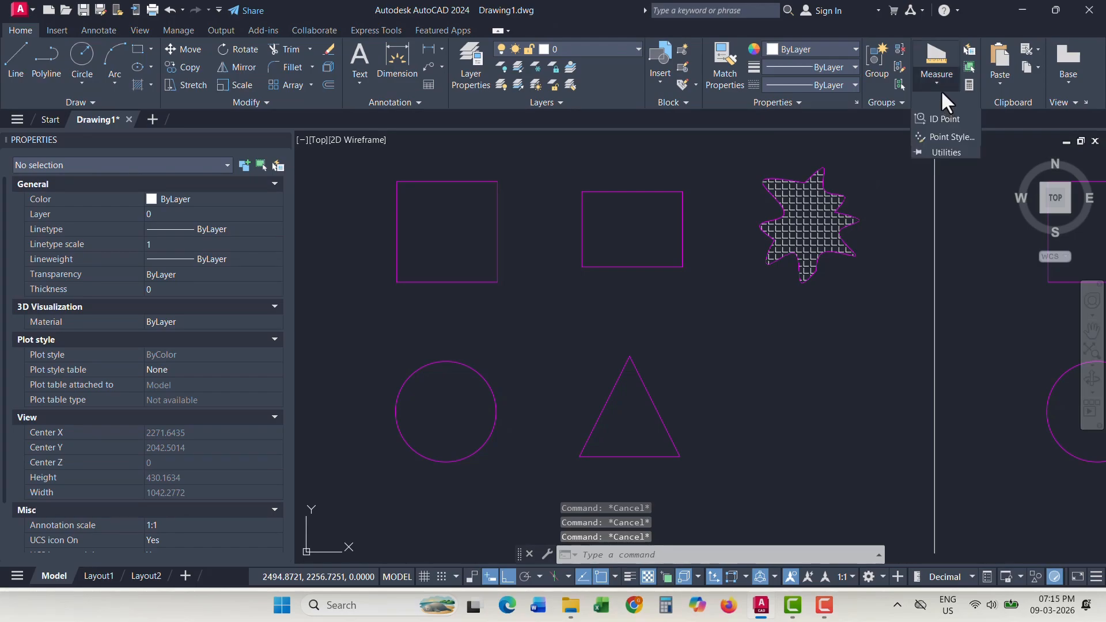
click(937, 84)
click(950, 223)
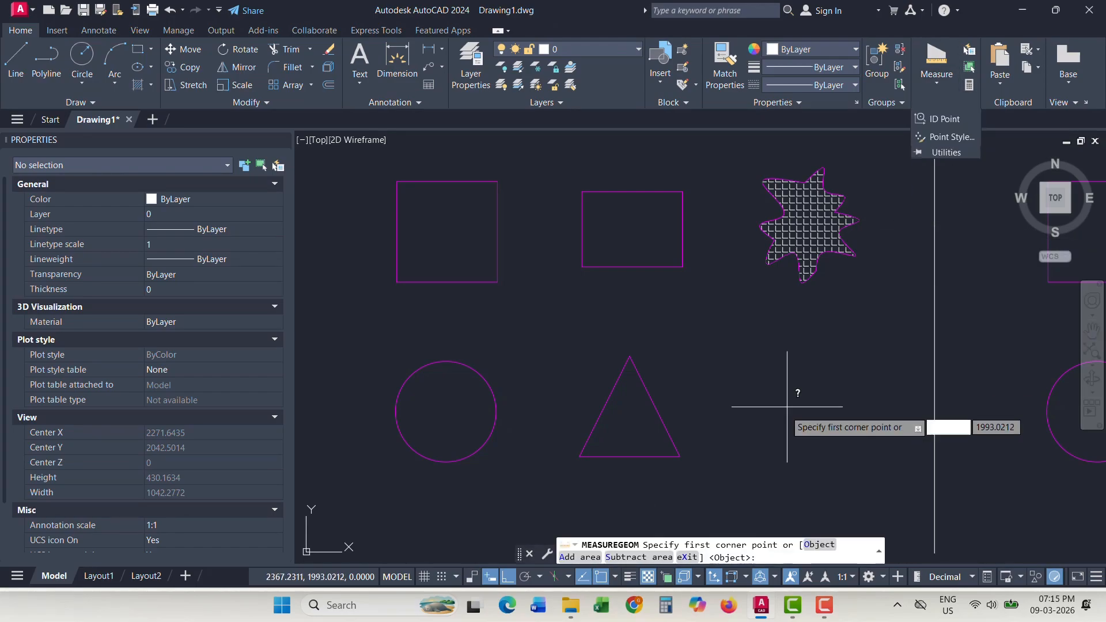
click(818, 556)
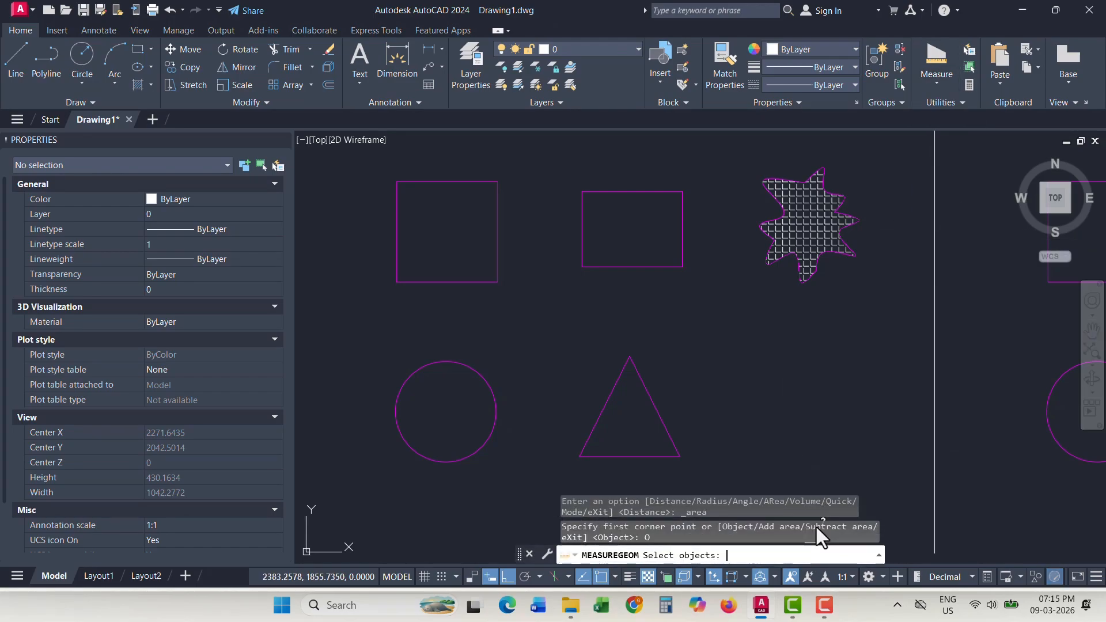
click(805, 221)
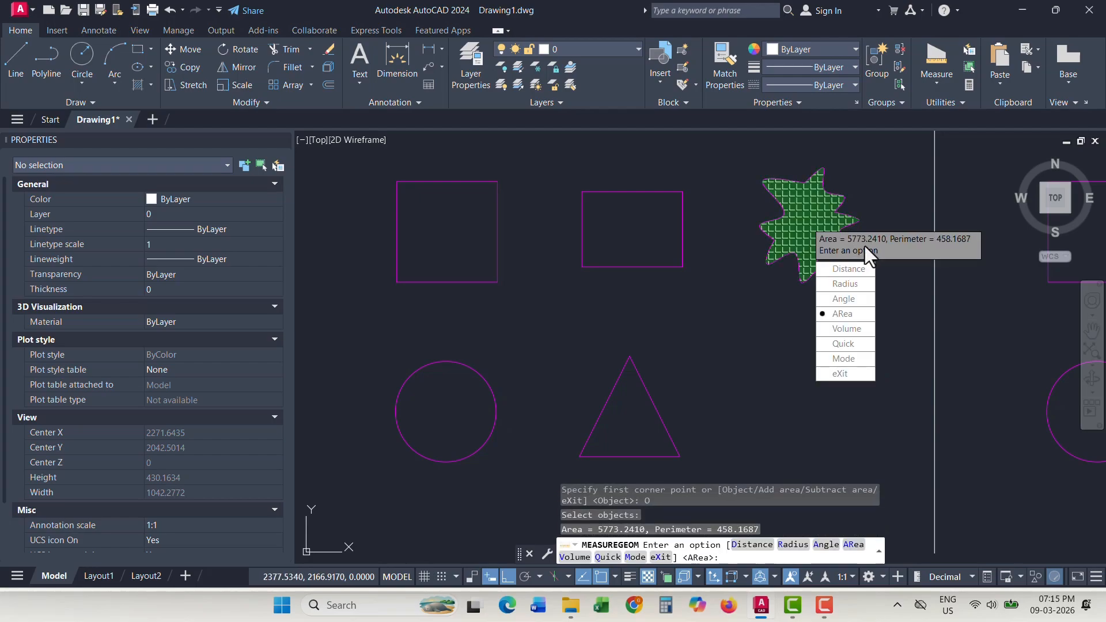
key(Escape)
key(Escape)
- Check the area of the star-shaped hatch in its object properties
click(823, 236)
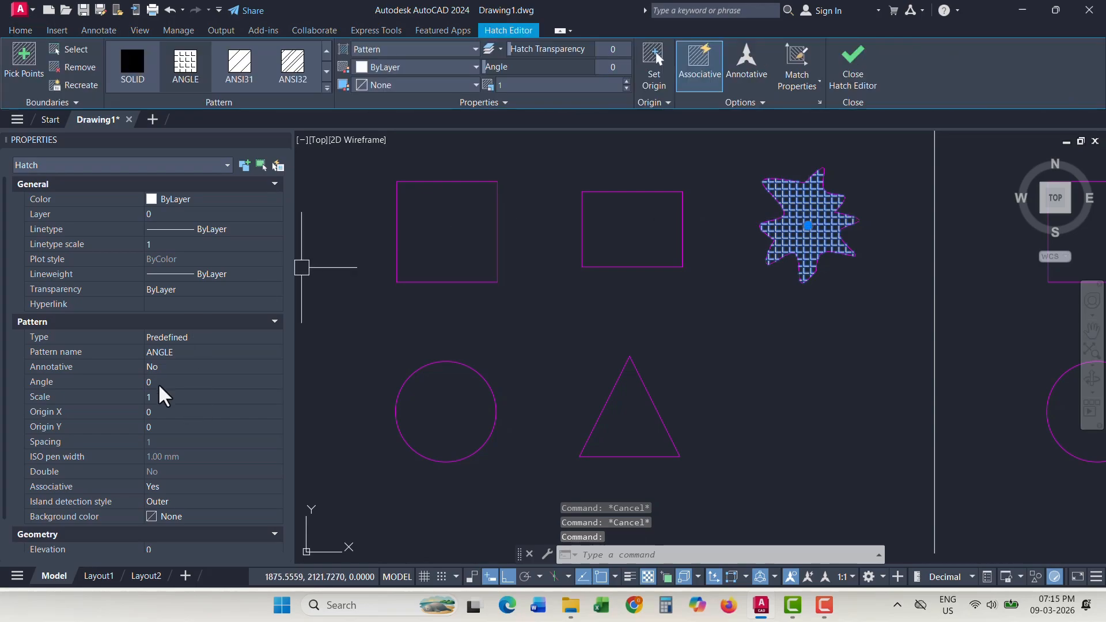
scroll(76, 472, down, 1)
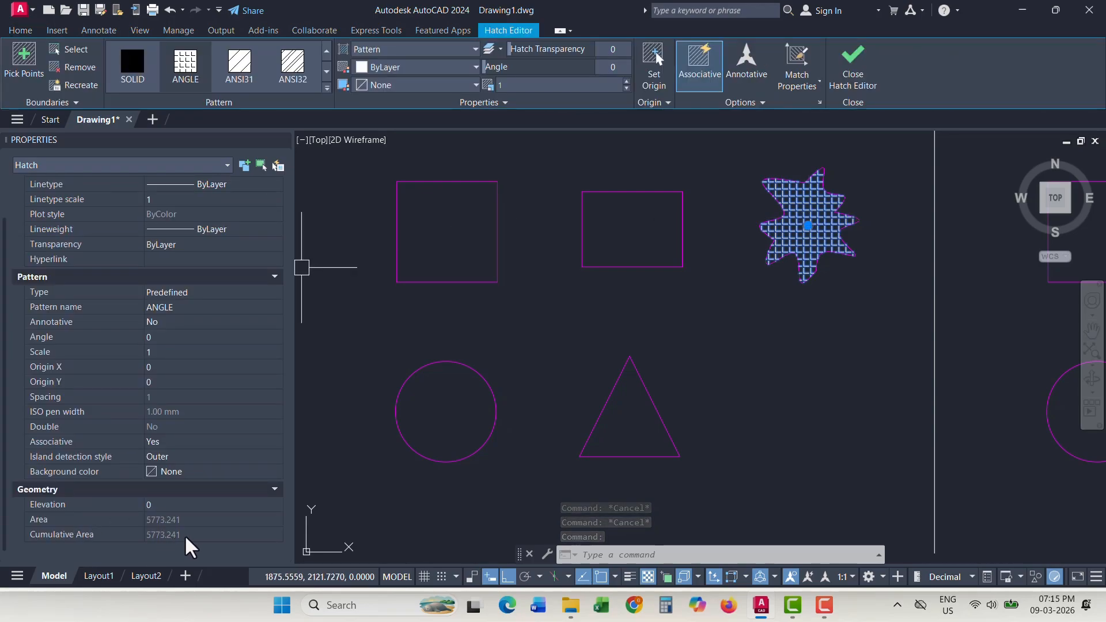
key(Escape)
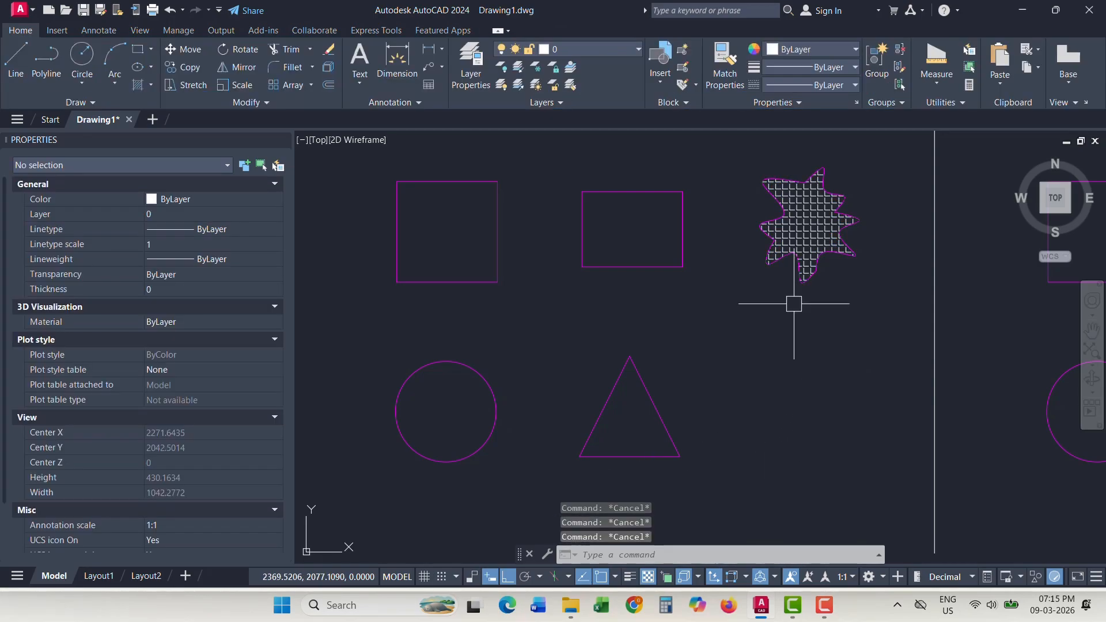
- Start a cumulative area measurement on the second set of shapes with Add area and Object, adding the square, hatched rectangle and hatched star
middle_drag(830, 358, 444, 341)
mouse_move(735, 313)
middle_down()
mouse_move(637, 333)
mouse_move(770, 316)
mouse_move(547, 325)
middle_up()
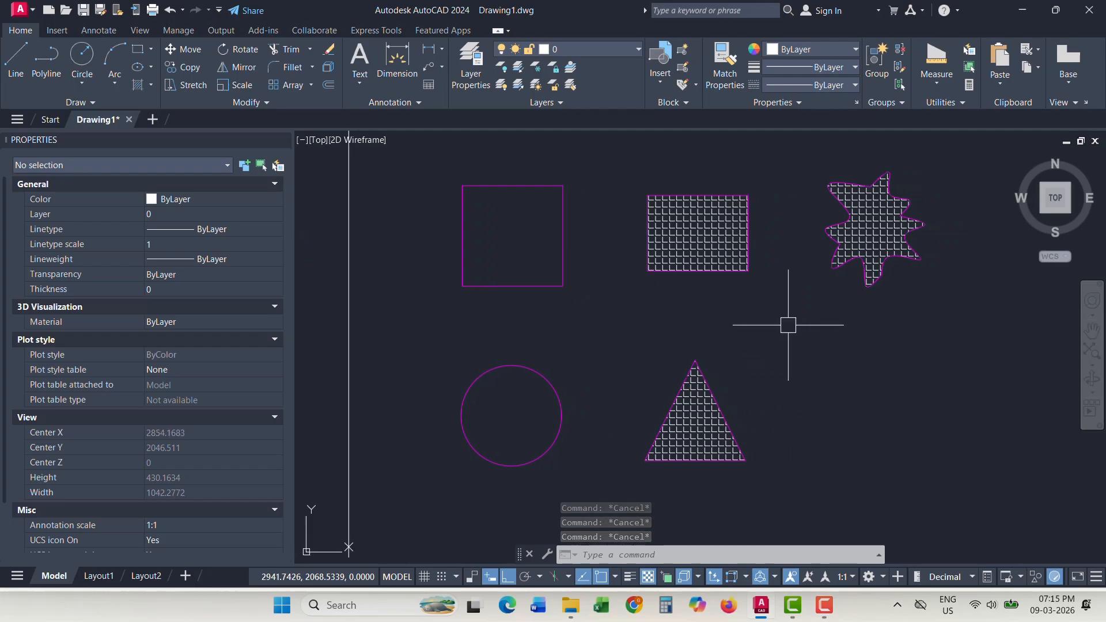
middle_drag(857, 326, 863, 344)
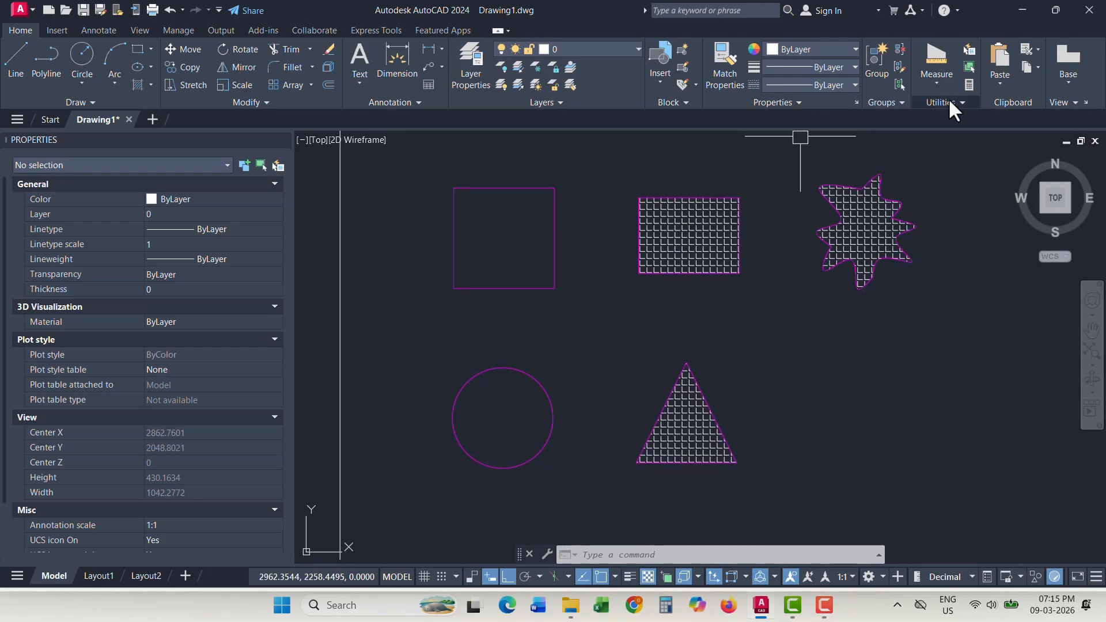
click(934, 82)
click(952, 224)
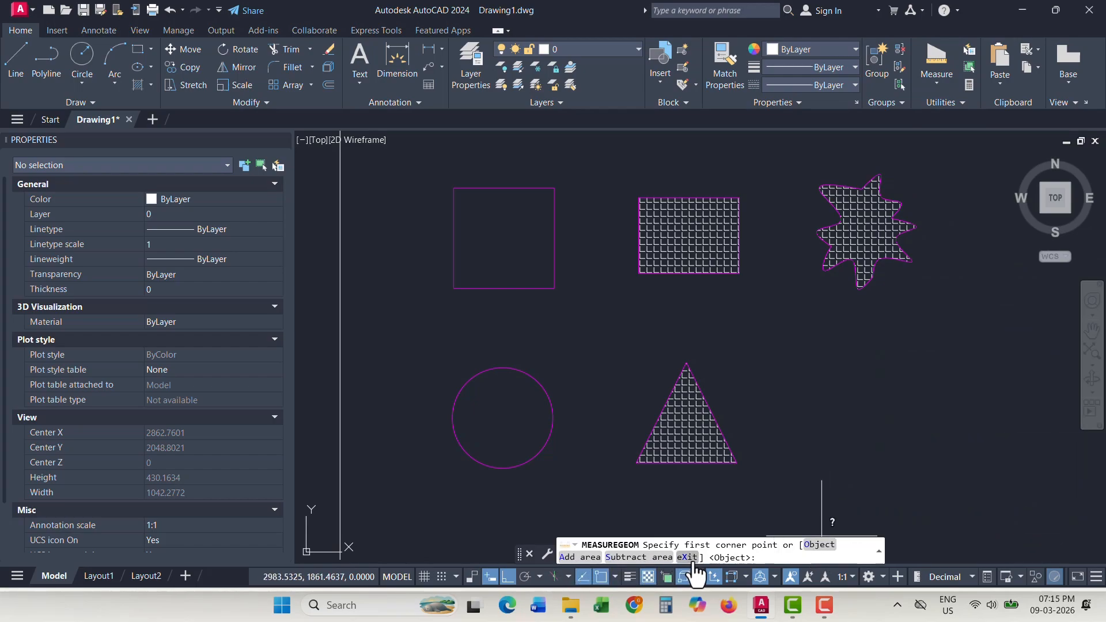
click(579, 557)
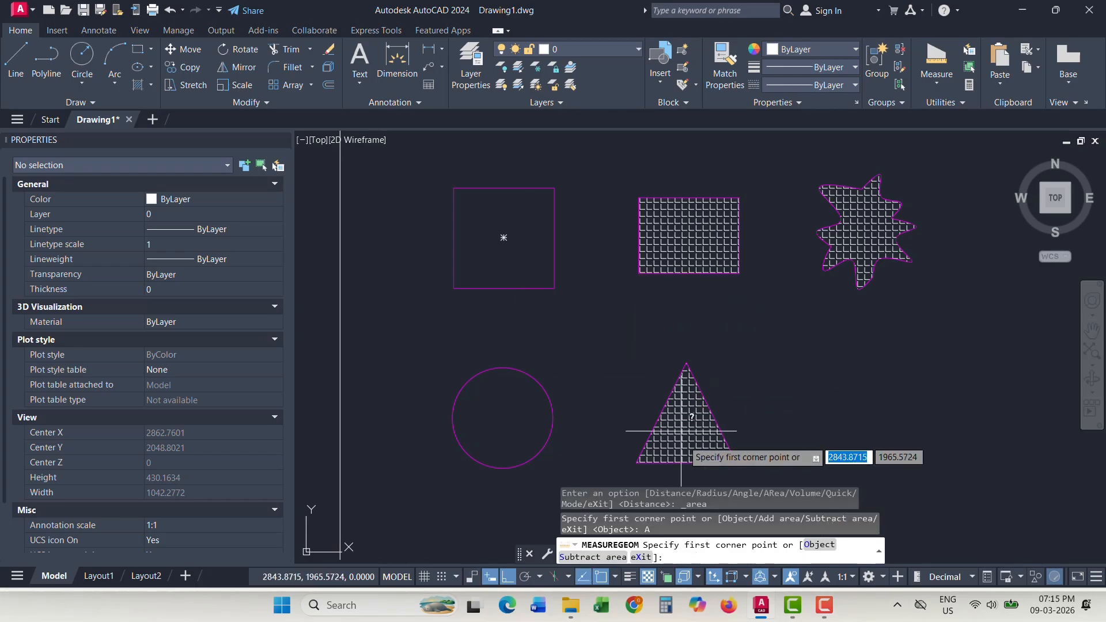
click(822, 546)
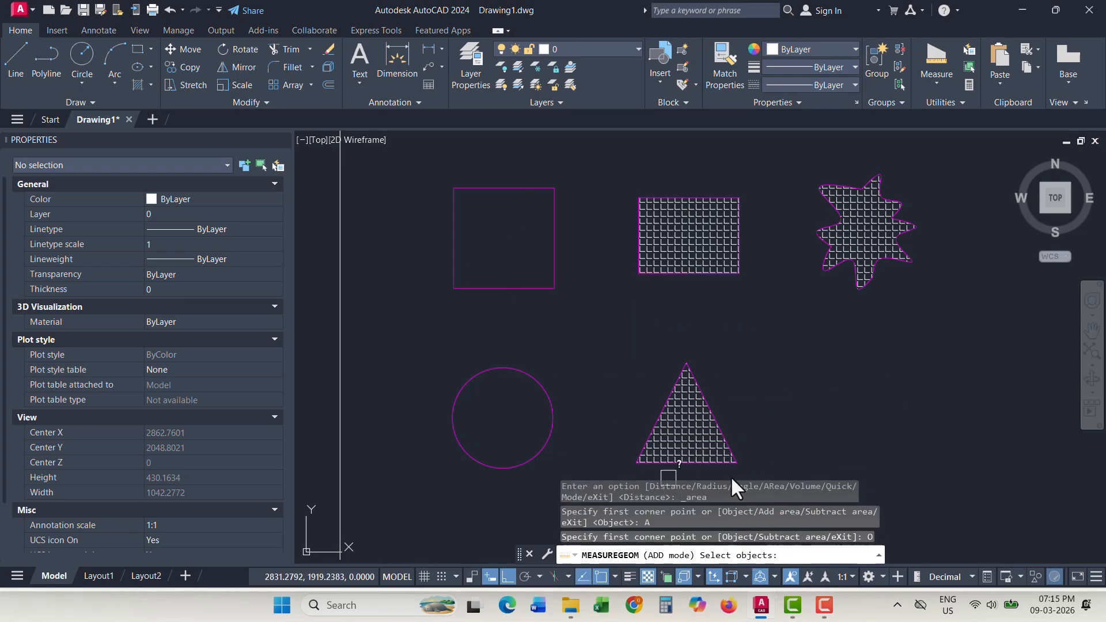
click(519, 288)
click(630, 272)
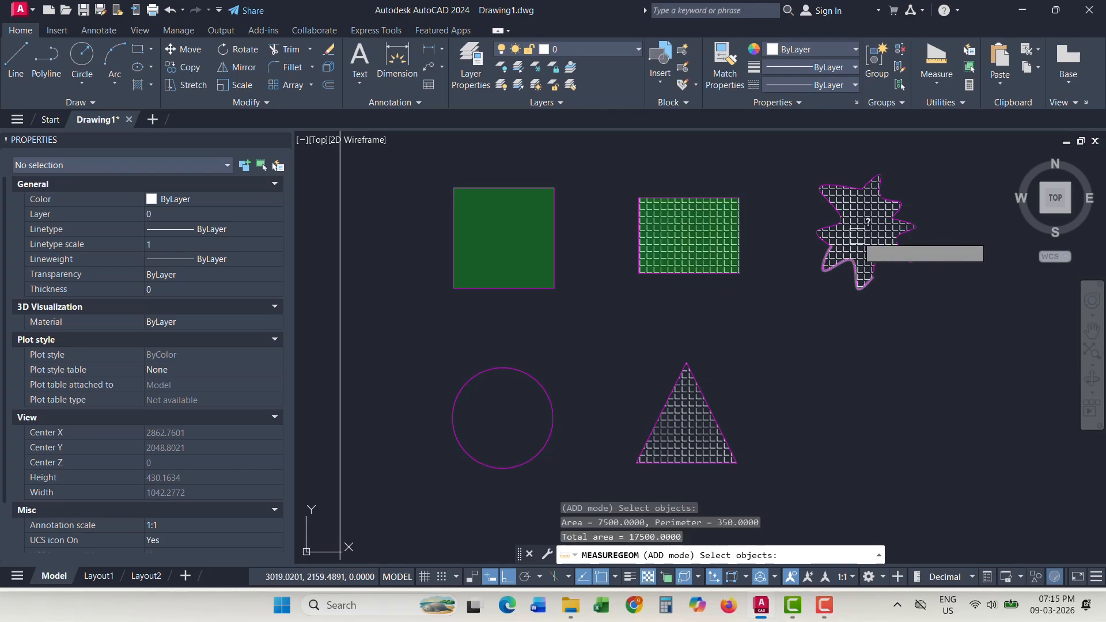
click(913, 256)
- Add the circle and the hatched triangle to the cumulative area and finish the measurement
click(546, 428)
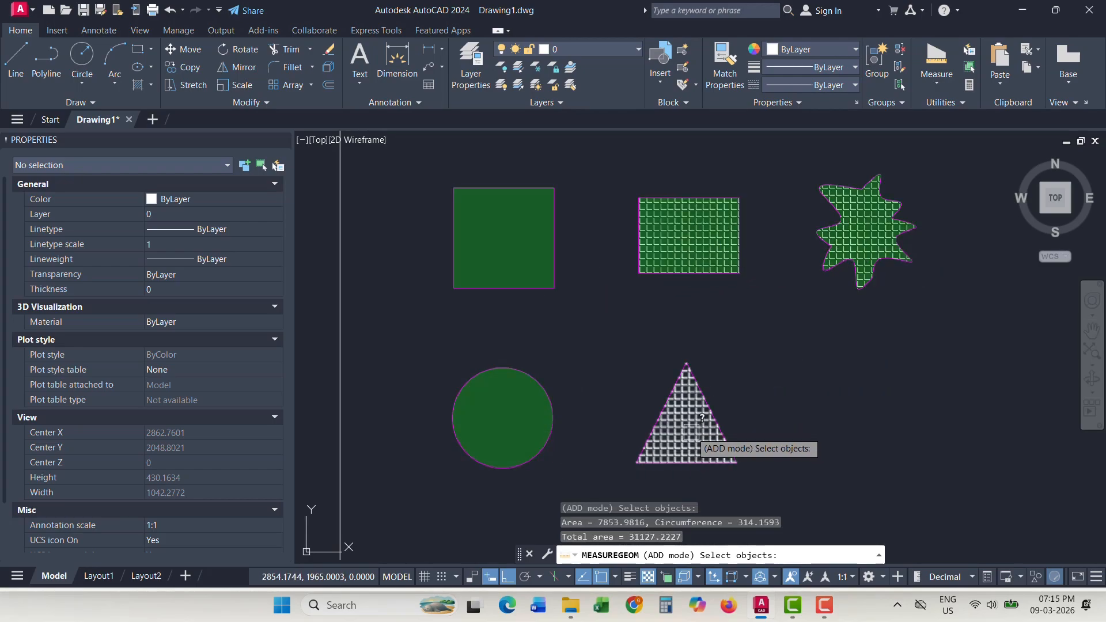
click(690, 427)
middle_drag(754, 342, 752, 312)
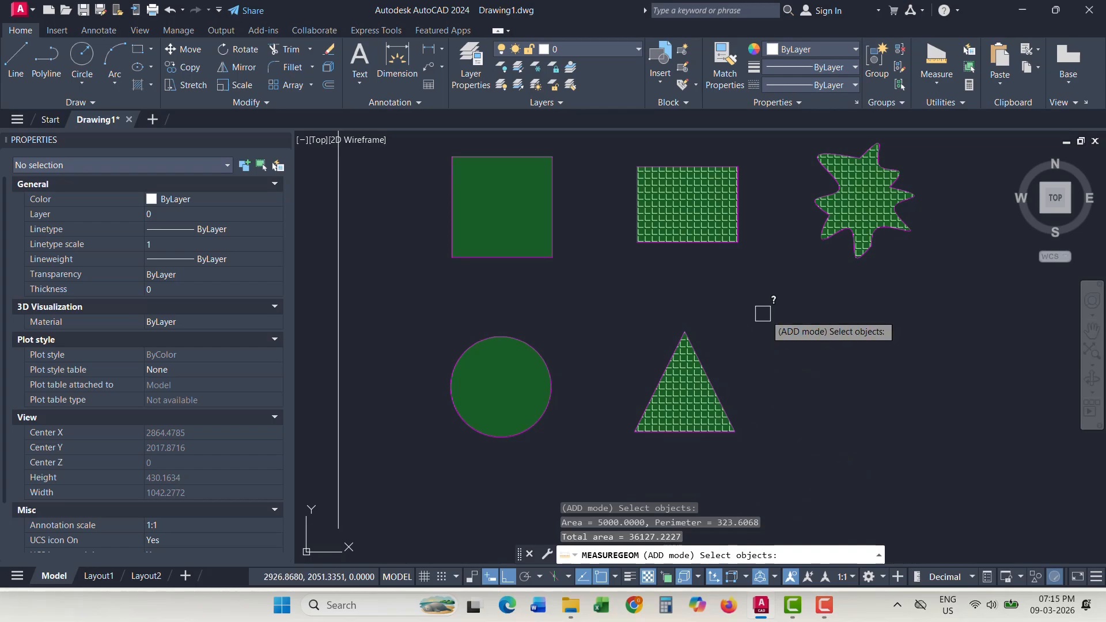
key(Return)
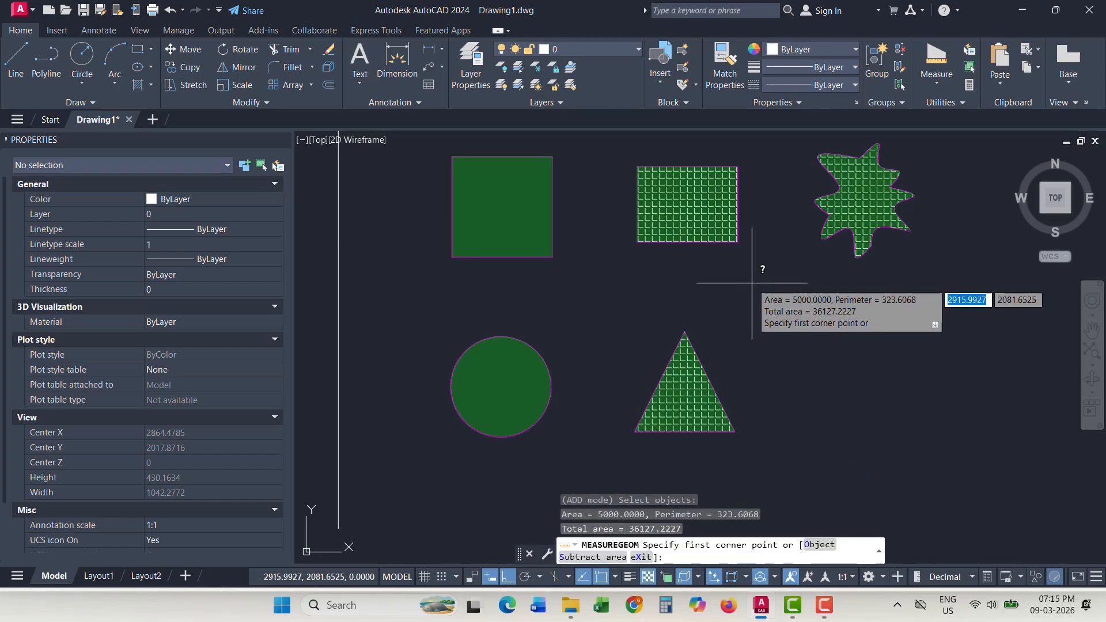
right_click(762, 290)
click(769, 291)
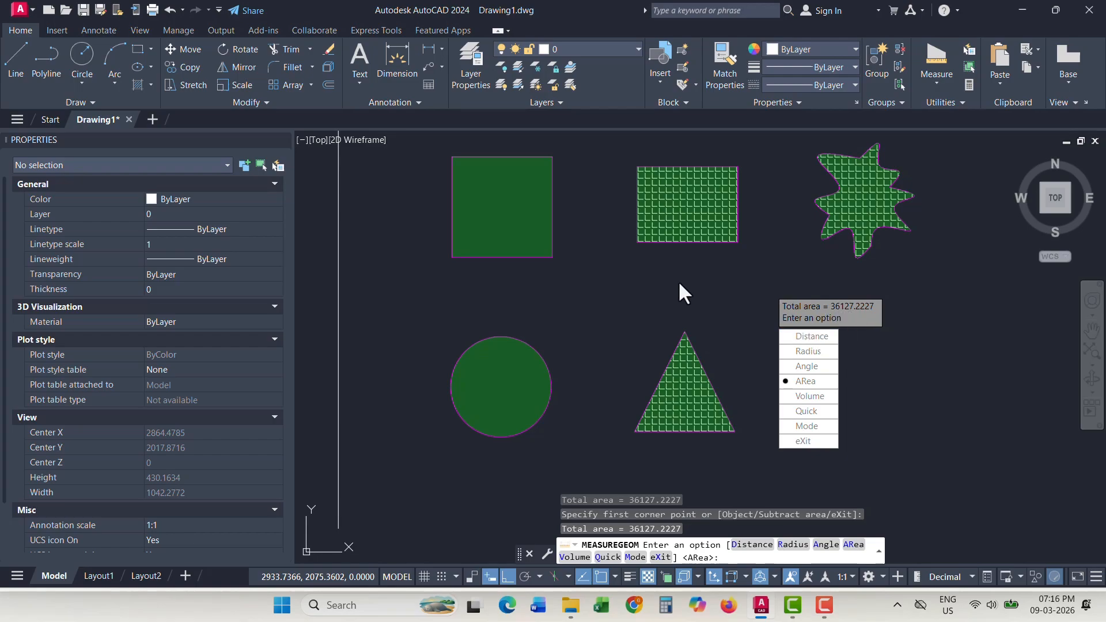
key(Escape)
- Select the square, circle and three hatches together to check their shared properties, and clear the selection
click(553, 207)
click(671, 210)
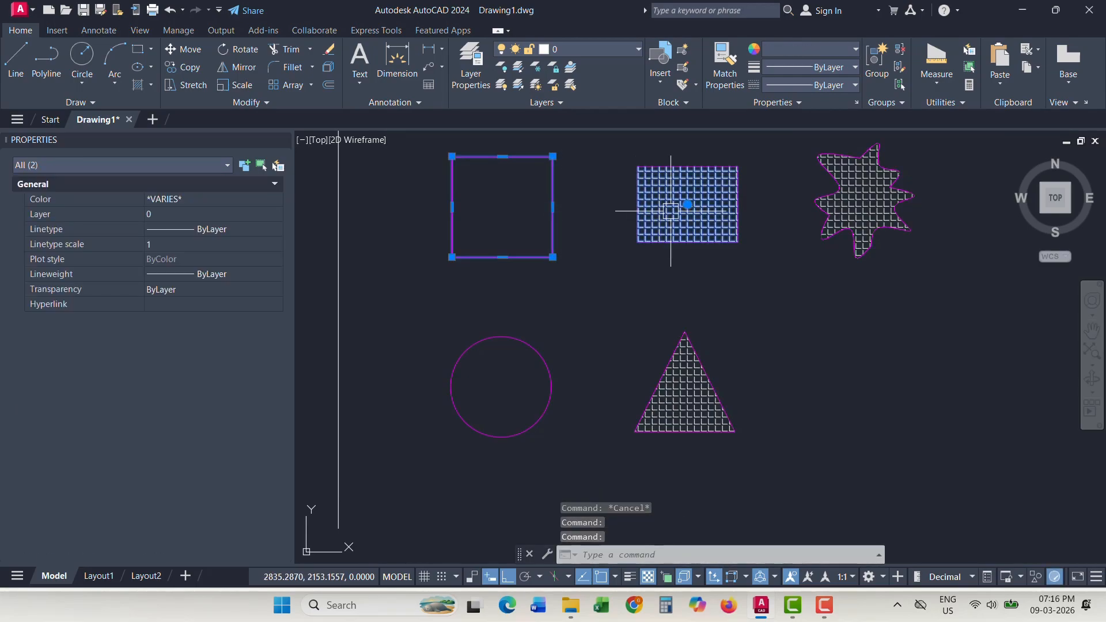
click(863, 201)
click(685, 381)
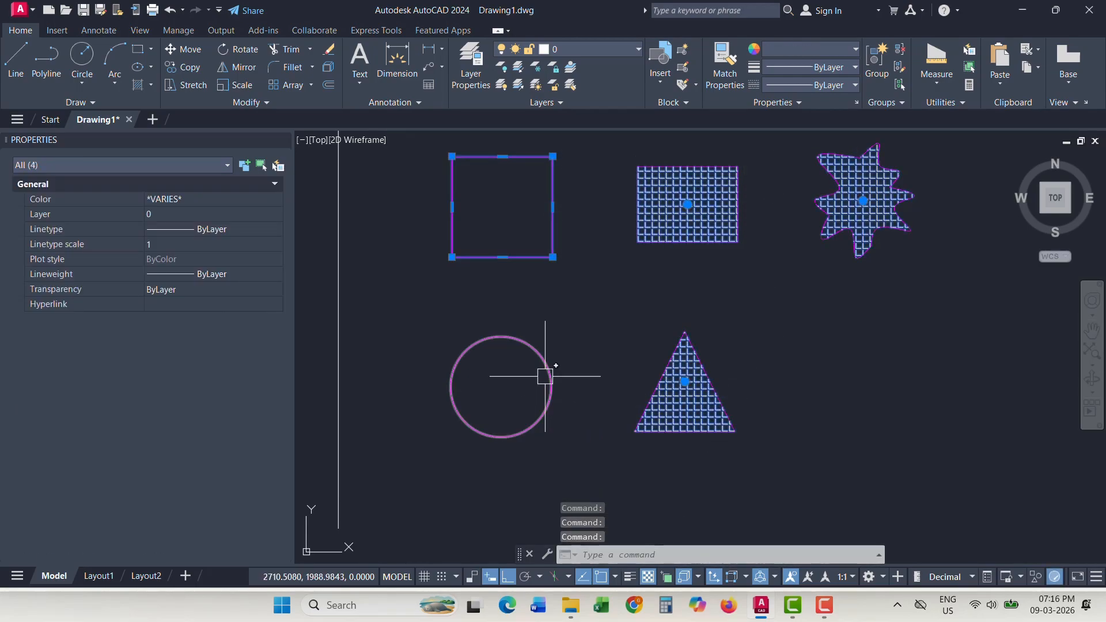
click(545, 376)
key(Escape)
key(Escape)
key(Escape)
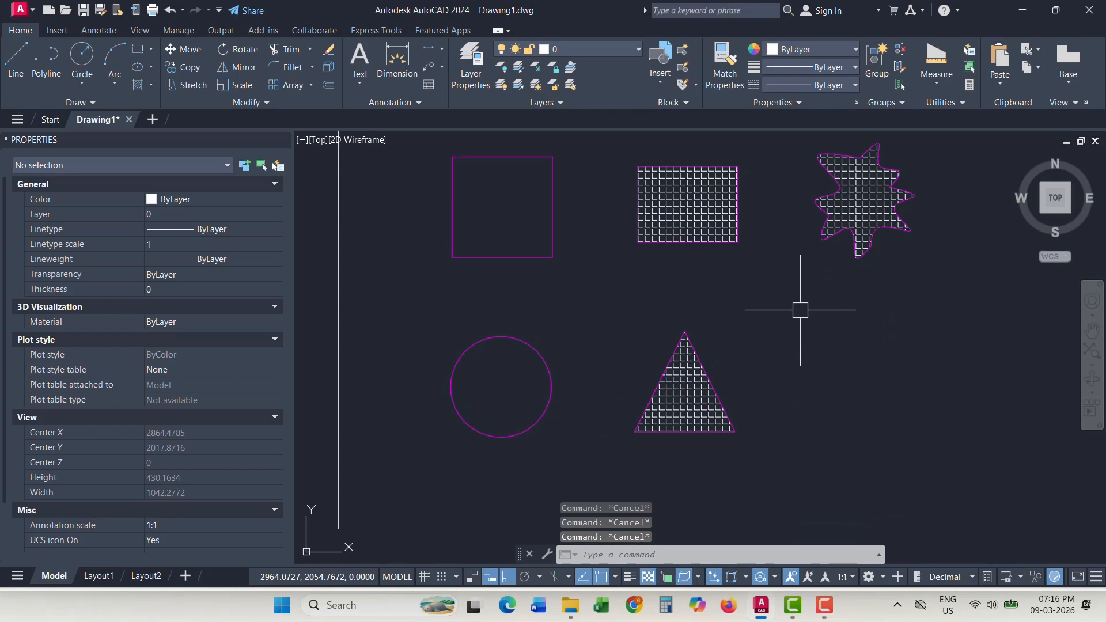
middle_drag(821, 314, 821, 336)
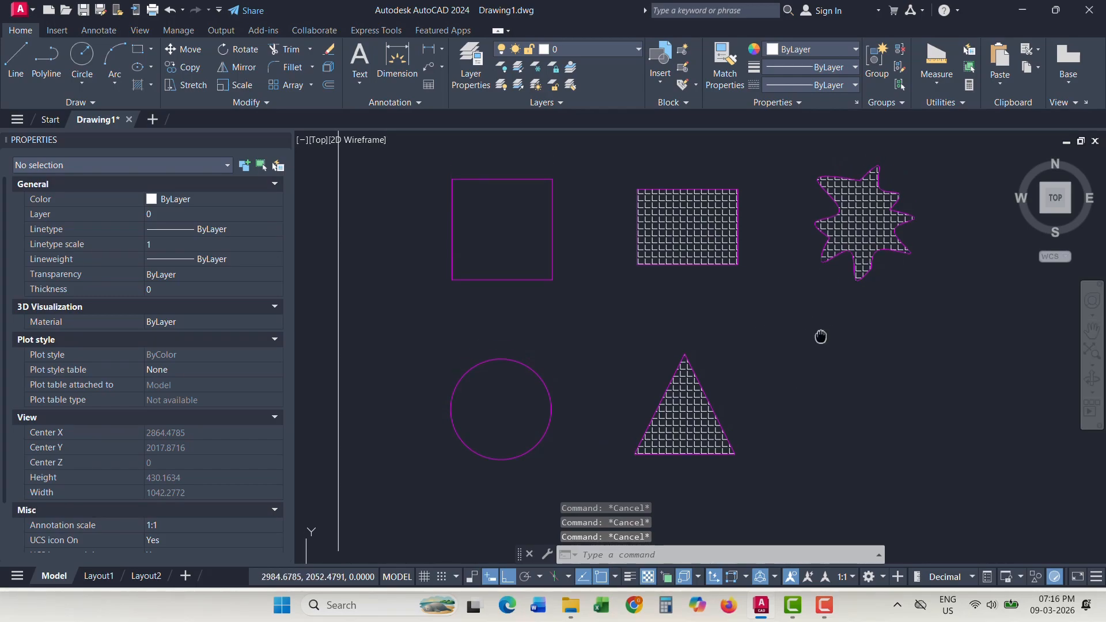